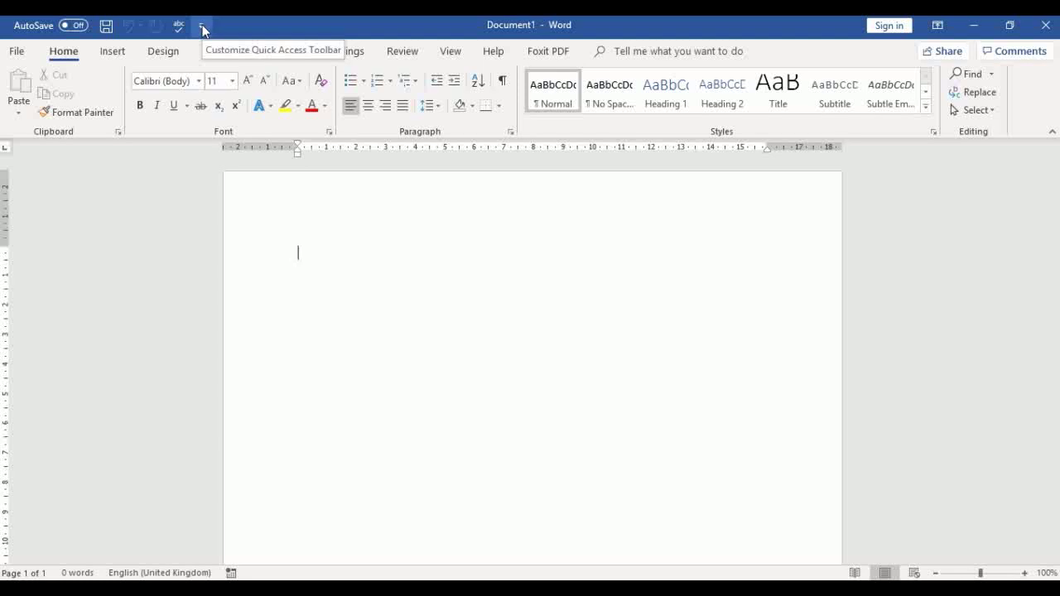
Add the Quick Print command to the Quick Access Toolbar.
click(203, 29)
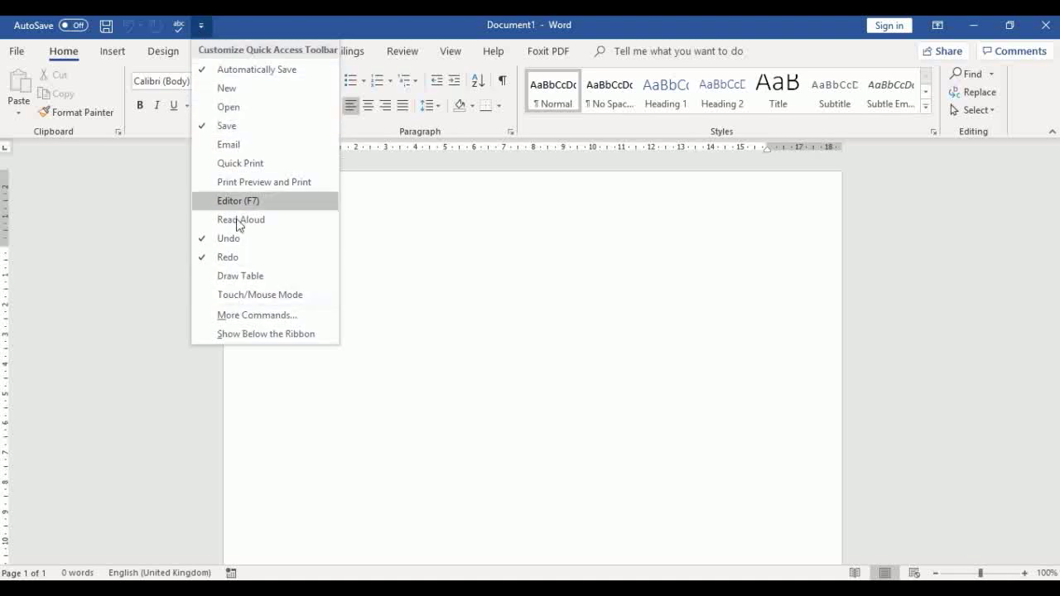
click(242, 164)
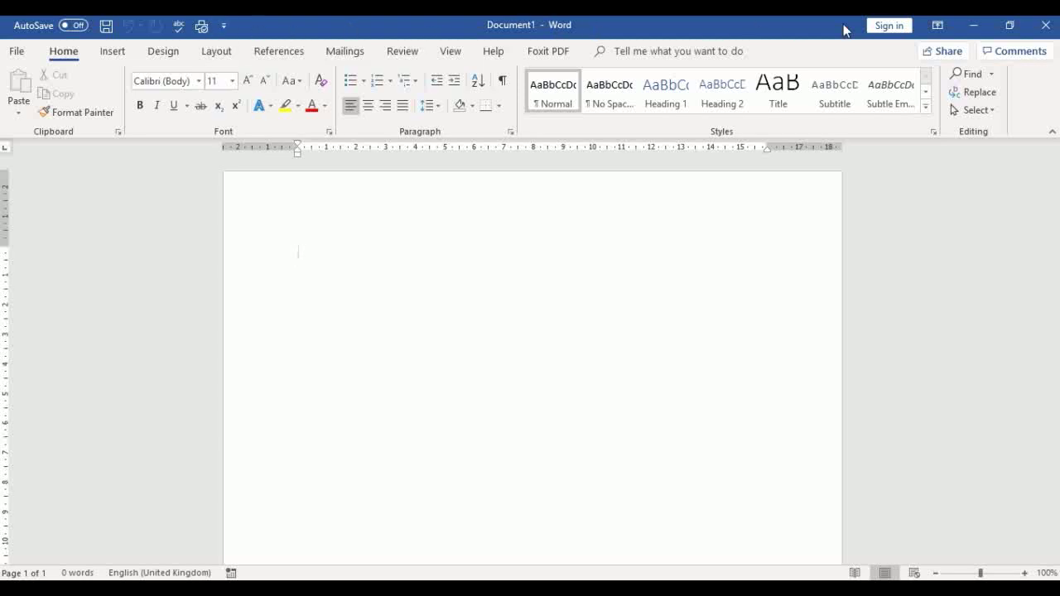
Minimize and restore the document window, and collapse and re-expand the ribbon.
click(975, 30)
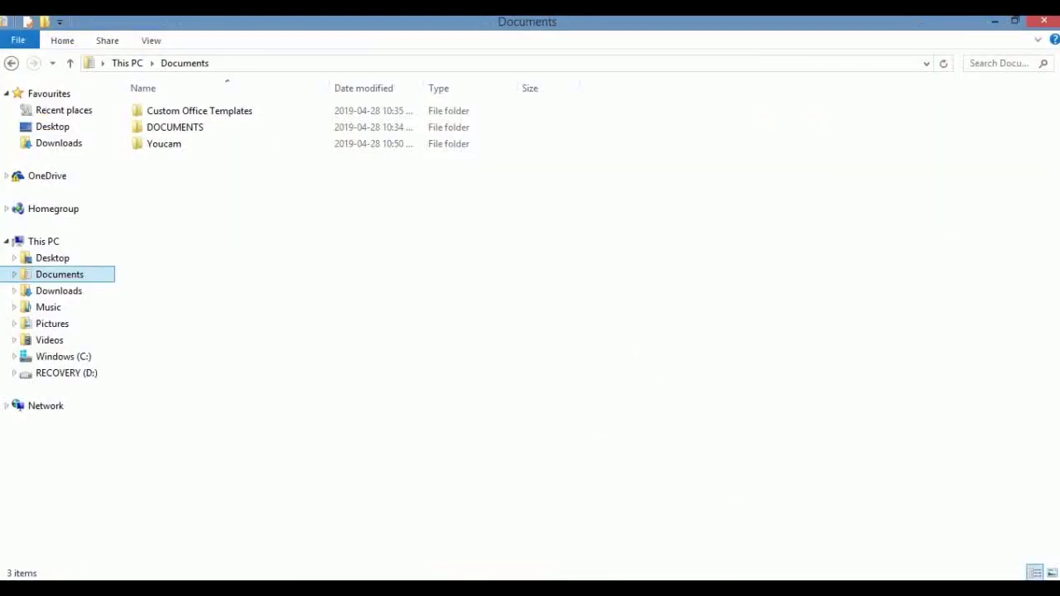
click(715, 589)
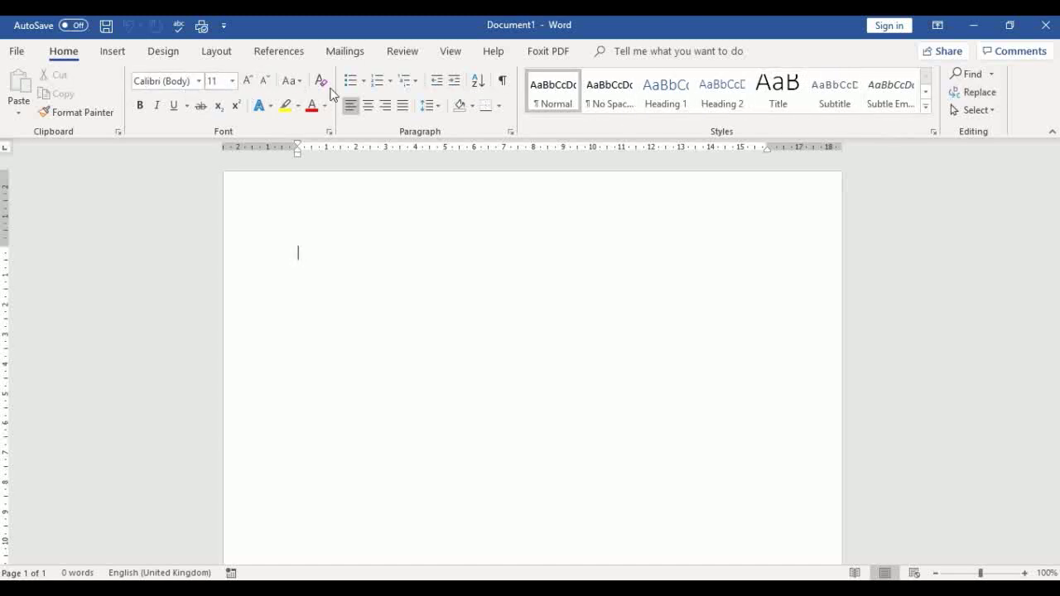
double_click(61, 54)
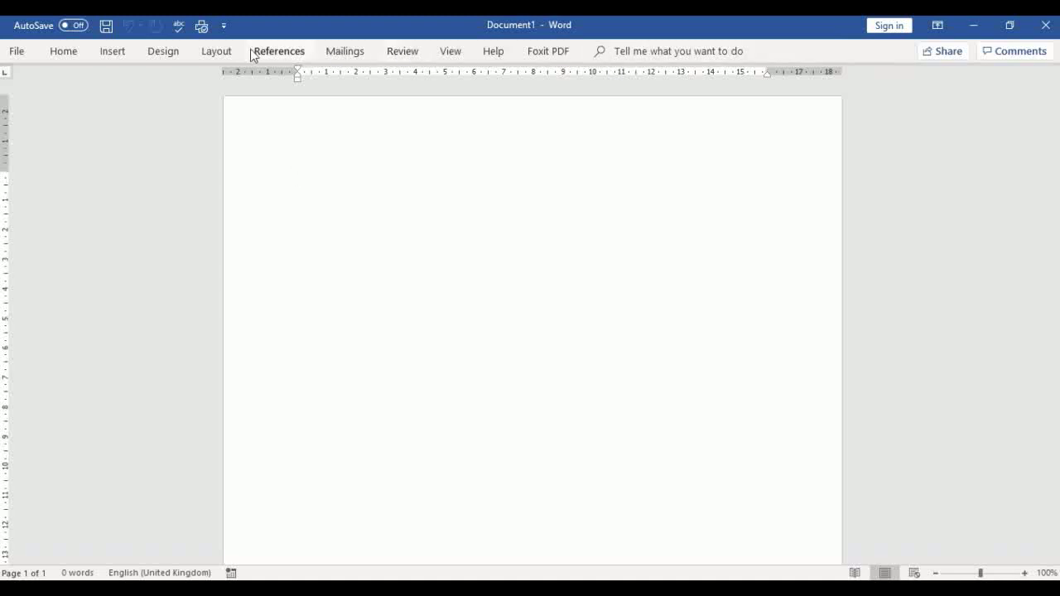
double_click(64, 52)
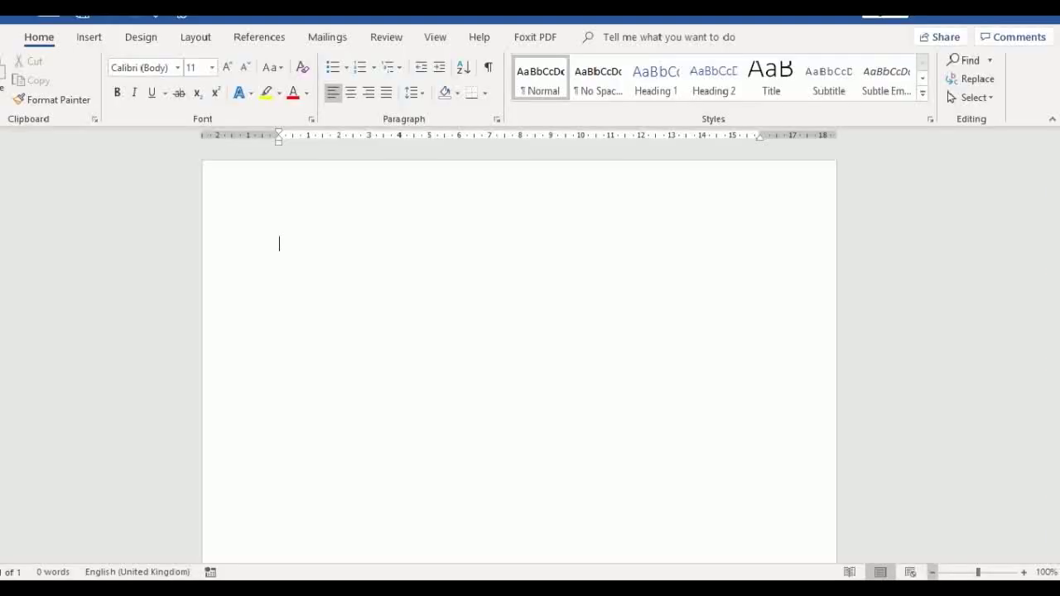
Zoom the blank page in to 150% and back out to 100%.
click(1026, 573)
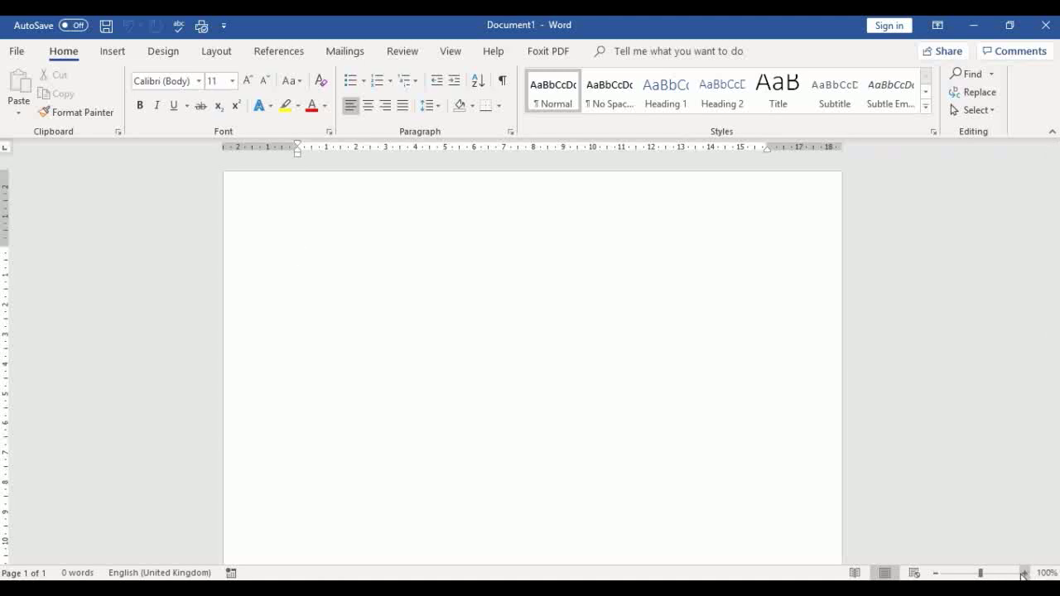
click(1026, 573)
click(1026, 573)
click(1026, 573)
click(1025, 573)
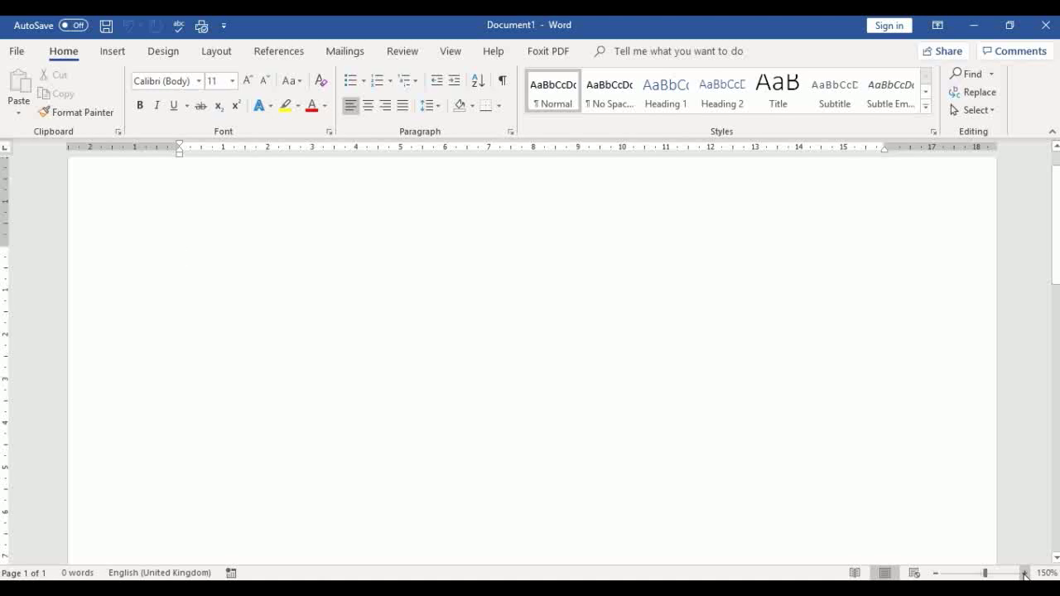
click(937, 574)
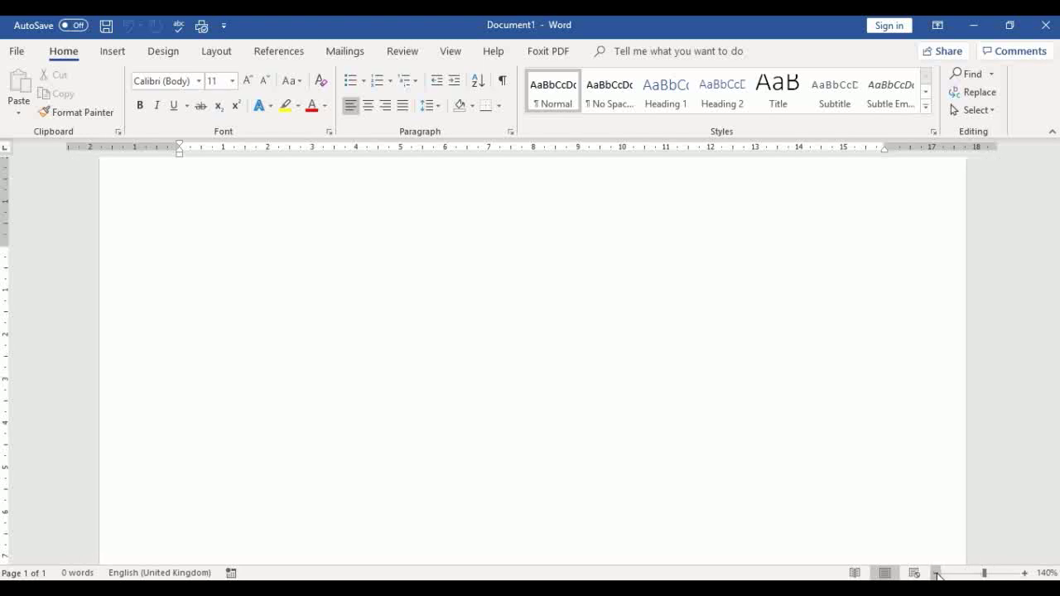
click(937, 573)
click(937, 573)
click(937, 573)
click(937, 574)
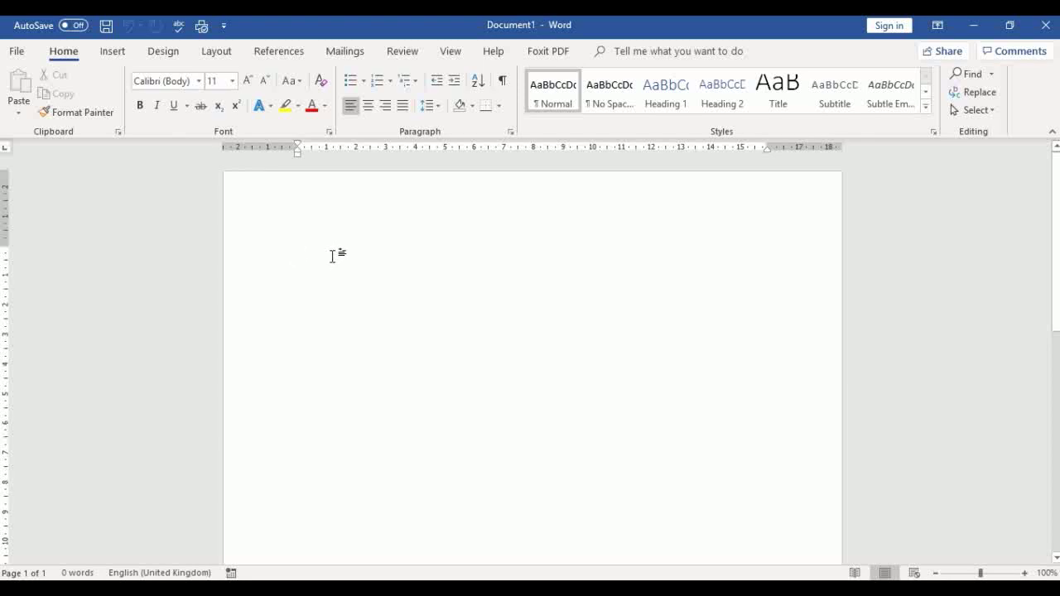
Enter the title "Grafted Technology" and generate sample paragraphs on the line below it with =rand().
text(G)
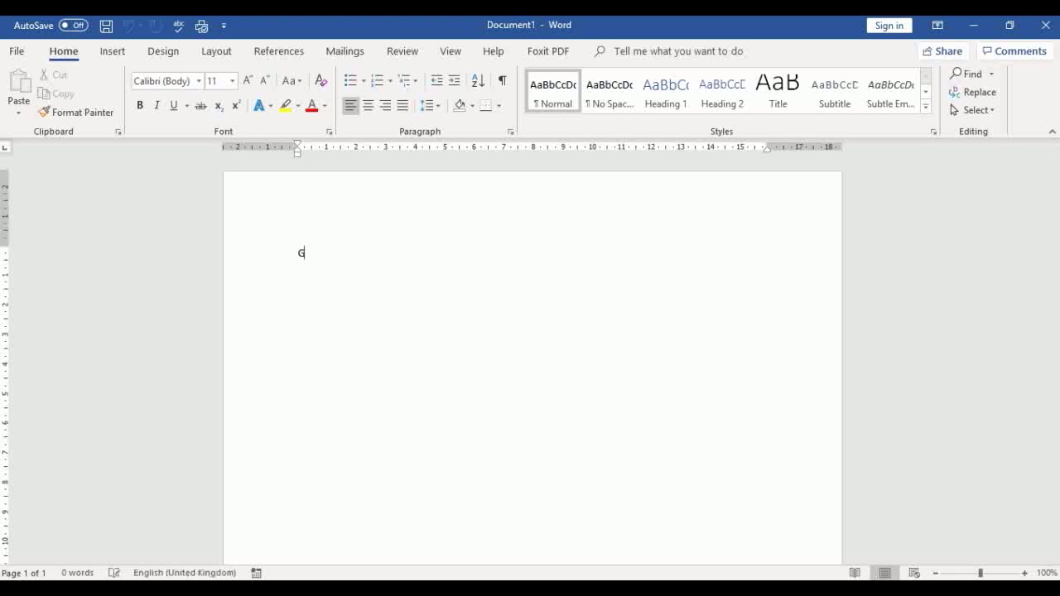
text(rafted Technology)
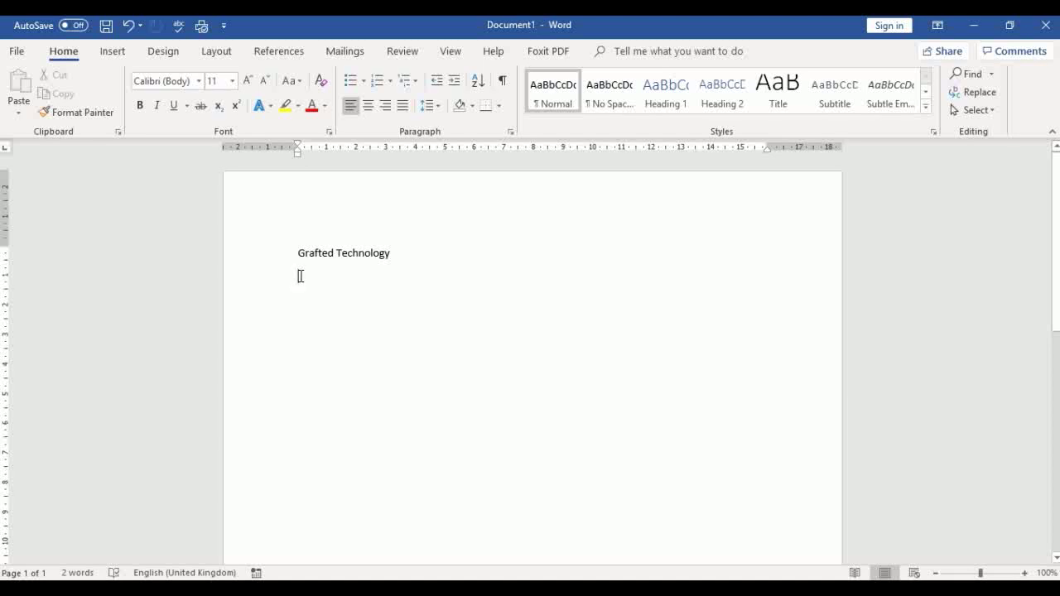
text(=)
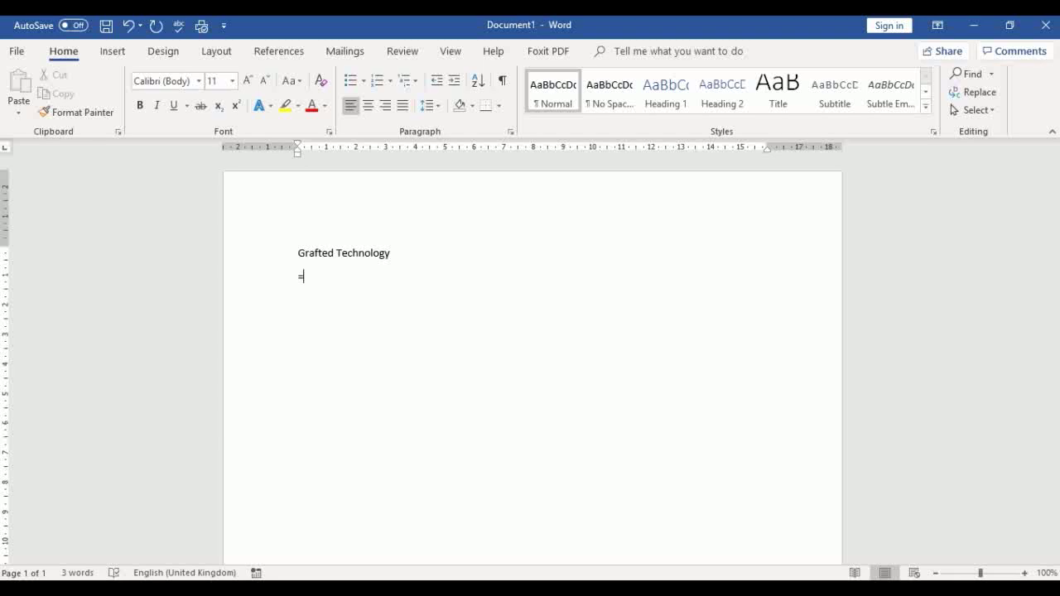
text(rand())
key(Return)
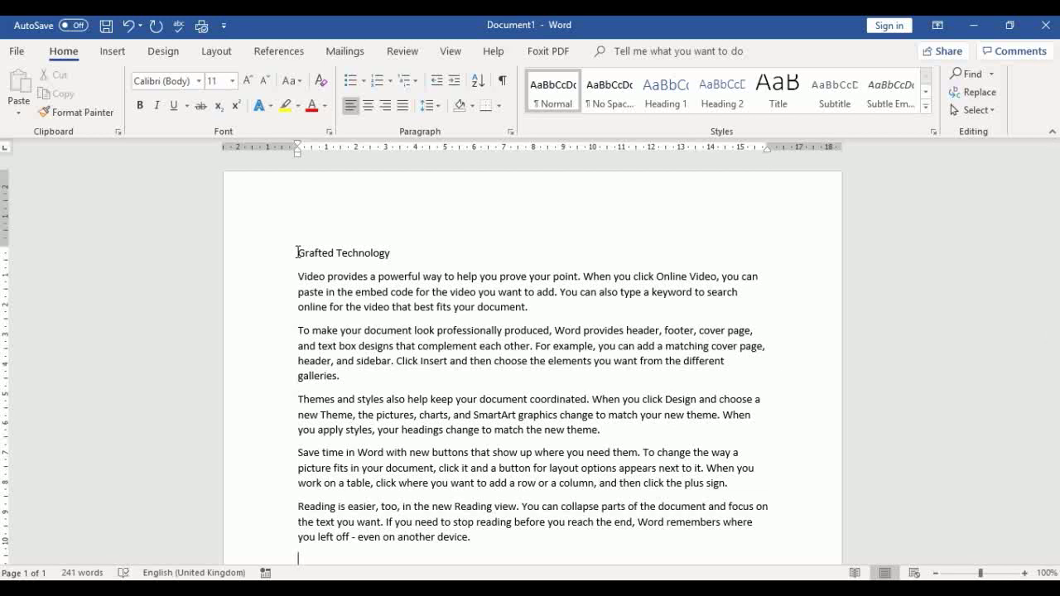
Make the title "Grafted Technology" bold.
drag(297, 252, 383, 259)
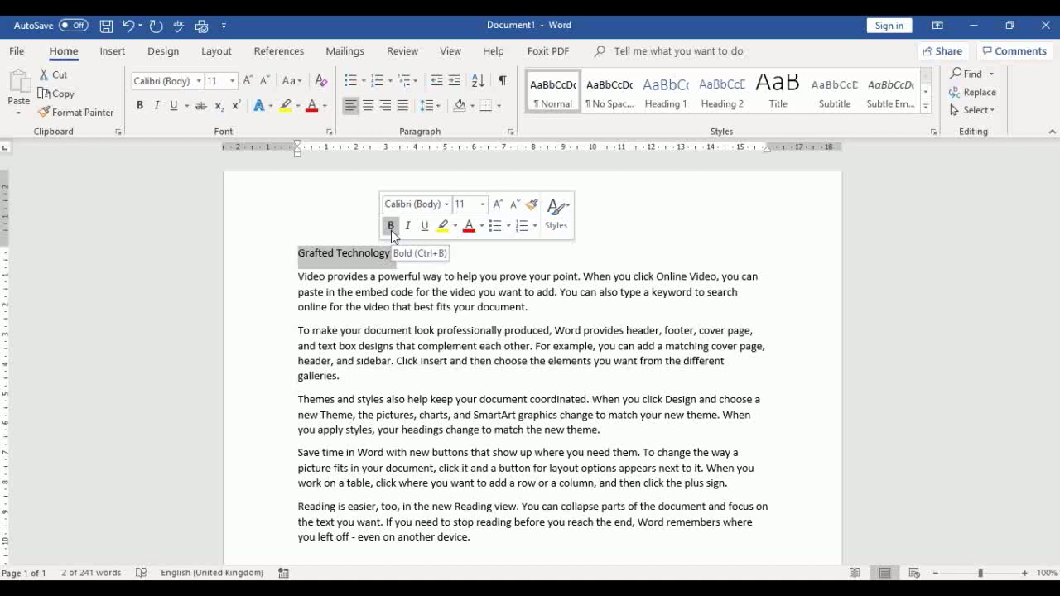
click(391, 226)
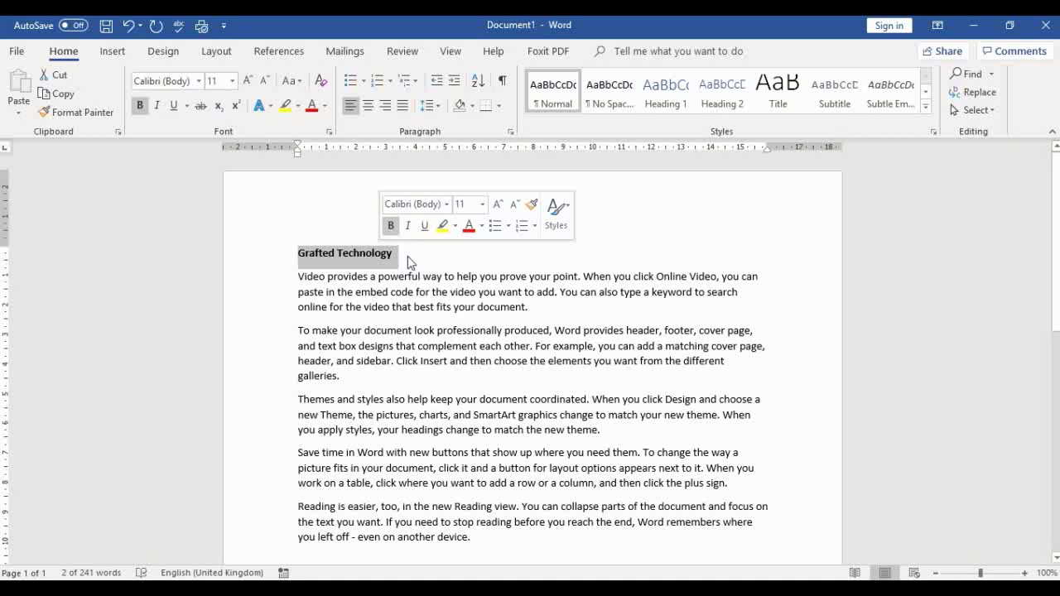
click(406, 258)
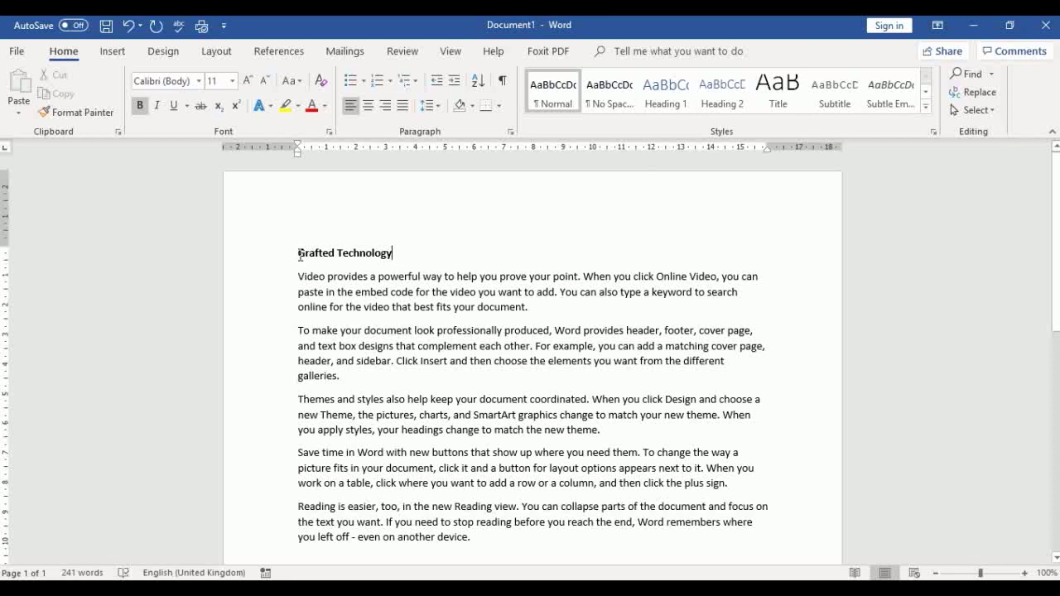
Underline the title "Grafted Technology" with the double underline style.
drag(299, 254, 396, 256)
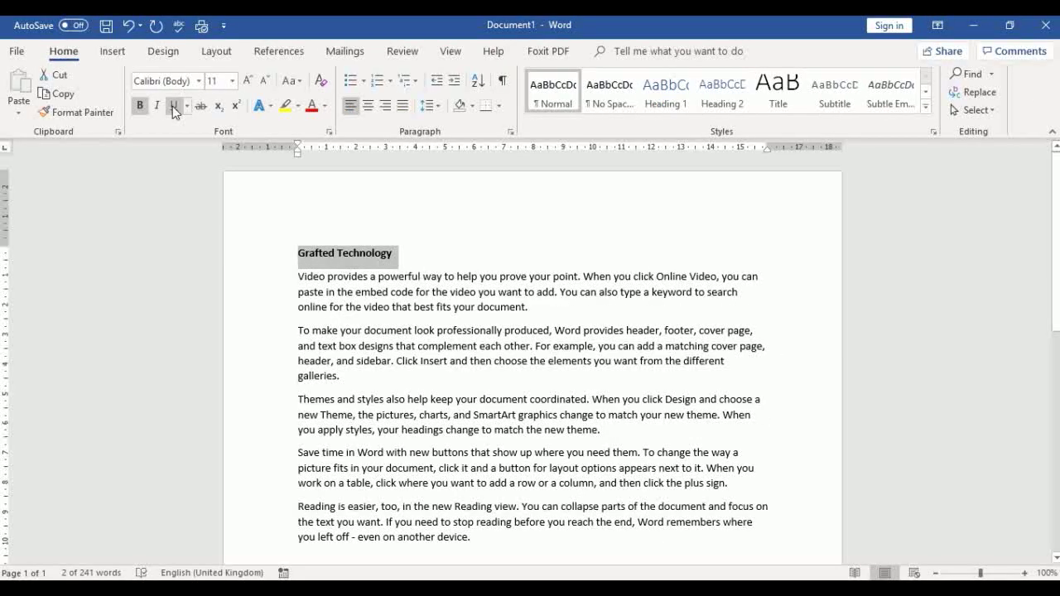
click(174, 106)
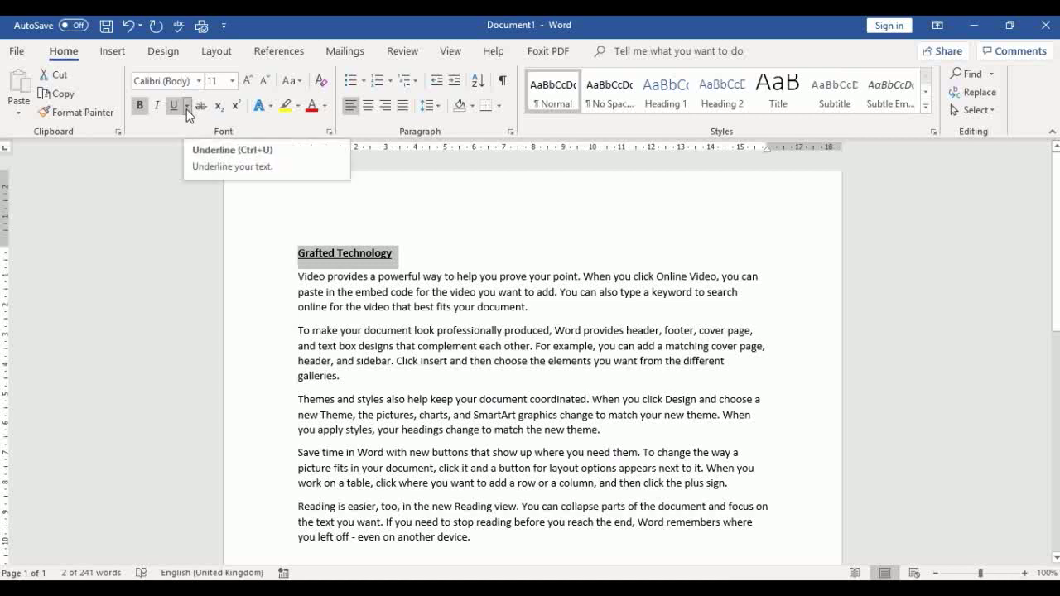
click(187, 103)
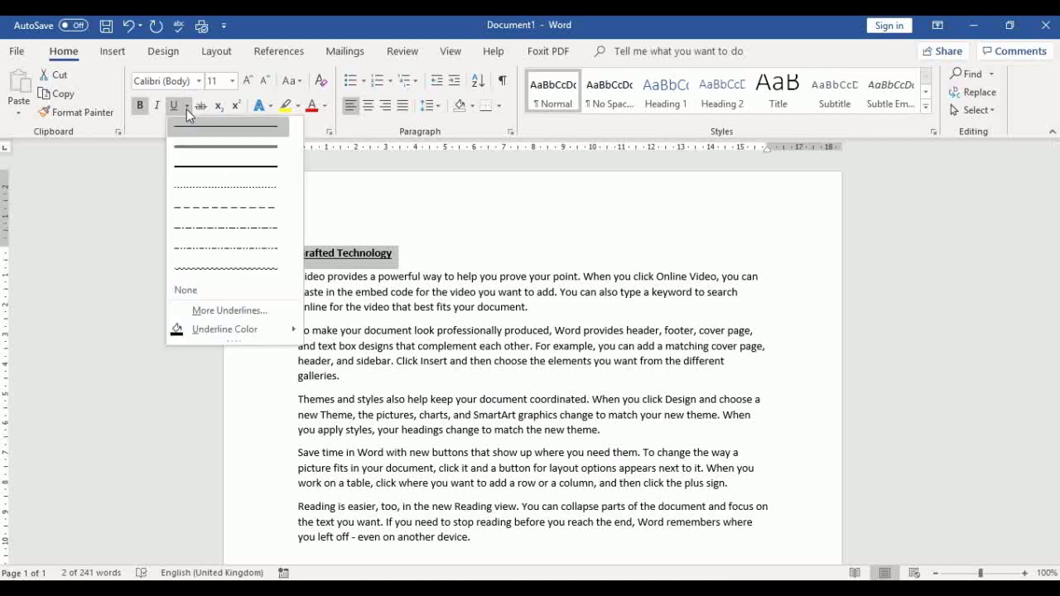
click(242, 154)
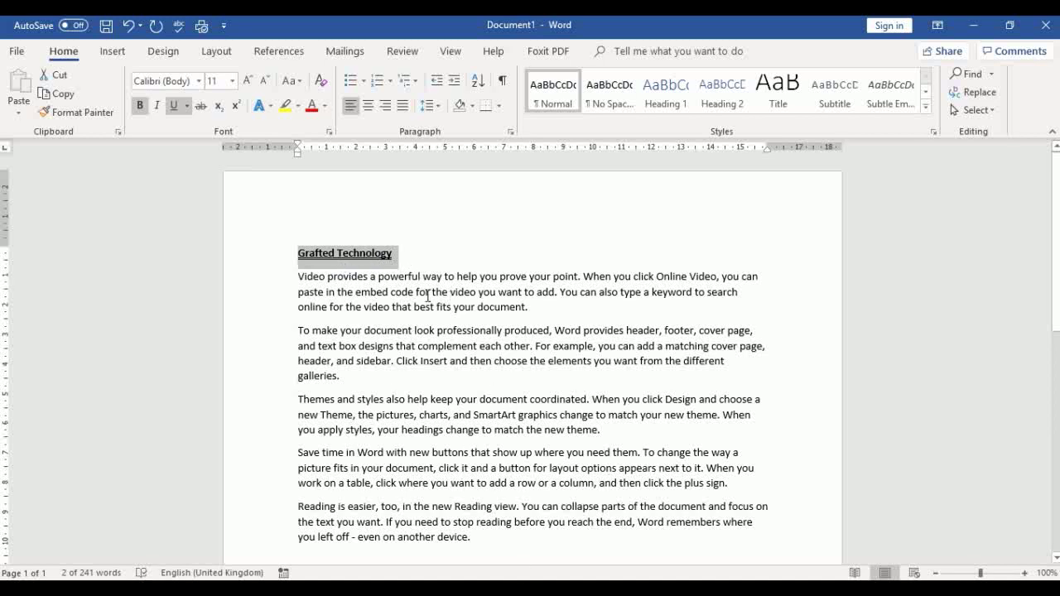
click(300, 280)
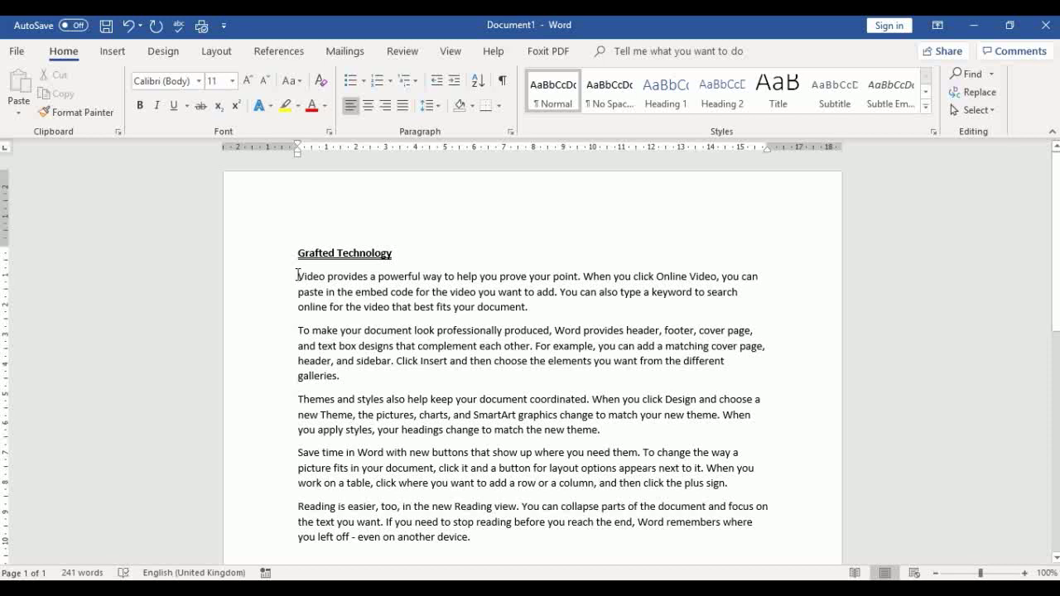
Select the whole first paragraph, the whole third paragraph, and the single word "pictures" one after another.
triple_click(441, 291)
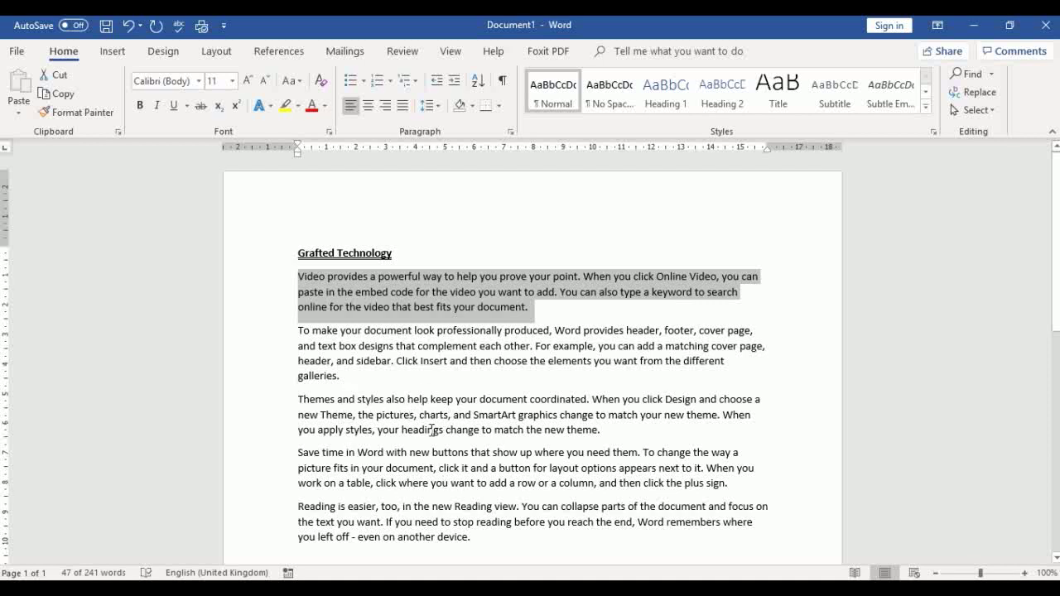
triple_click(411, 412)
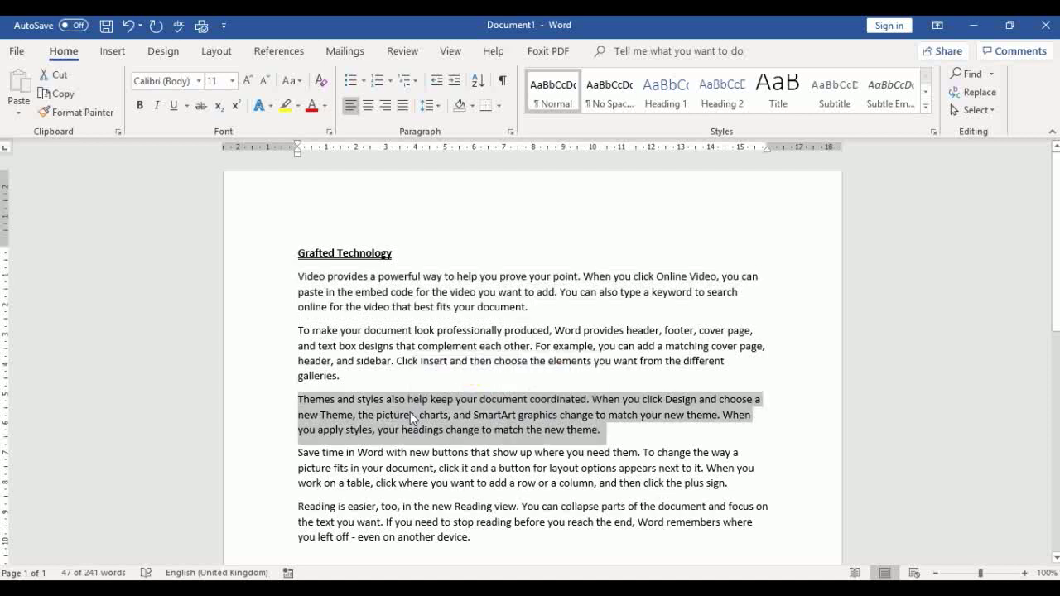
double_click(410, 415)
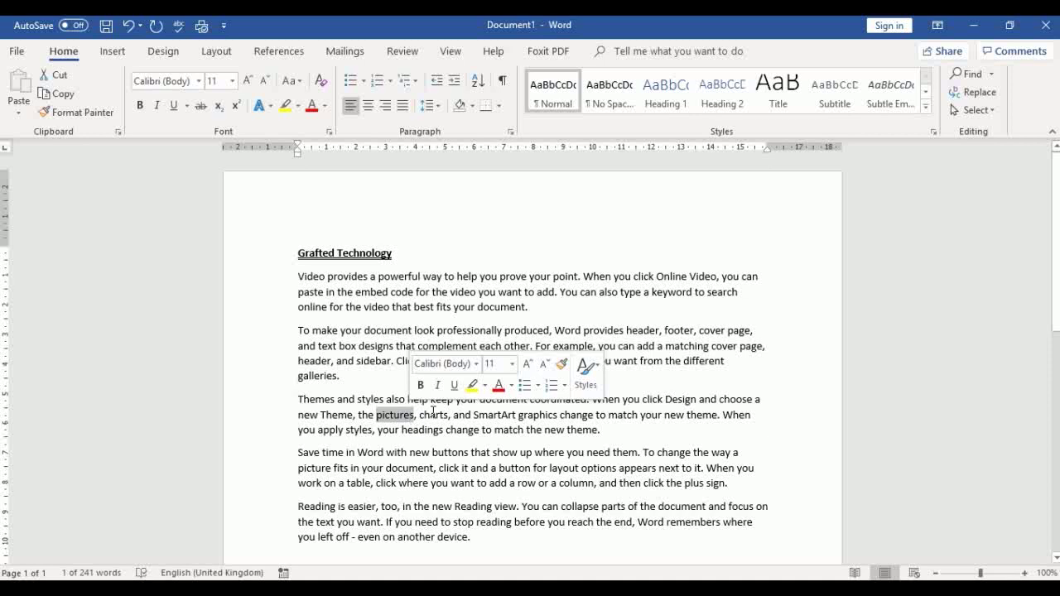
Select the third and first paragraphs together with "then click the plus sign" and "Reading is easier,", and clear this multiple selection.
triple_click(431, 415)
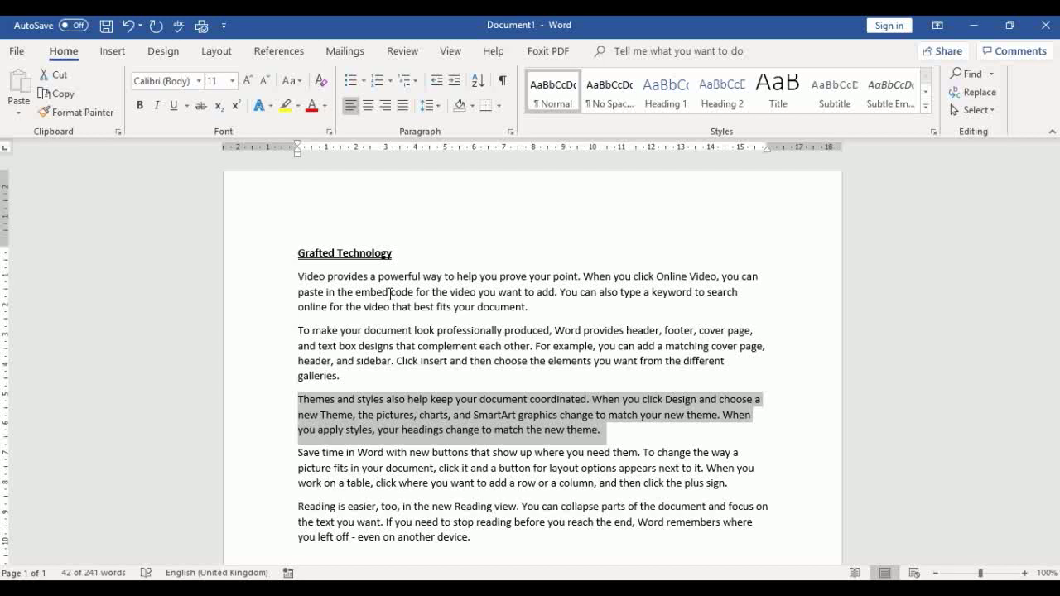
ctrl+triple_click(390, 294)
ctrl+triple_click(390, 294)
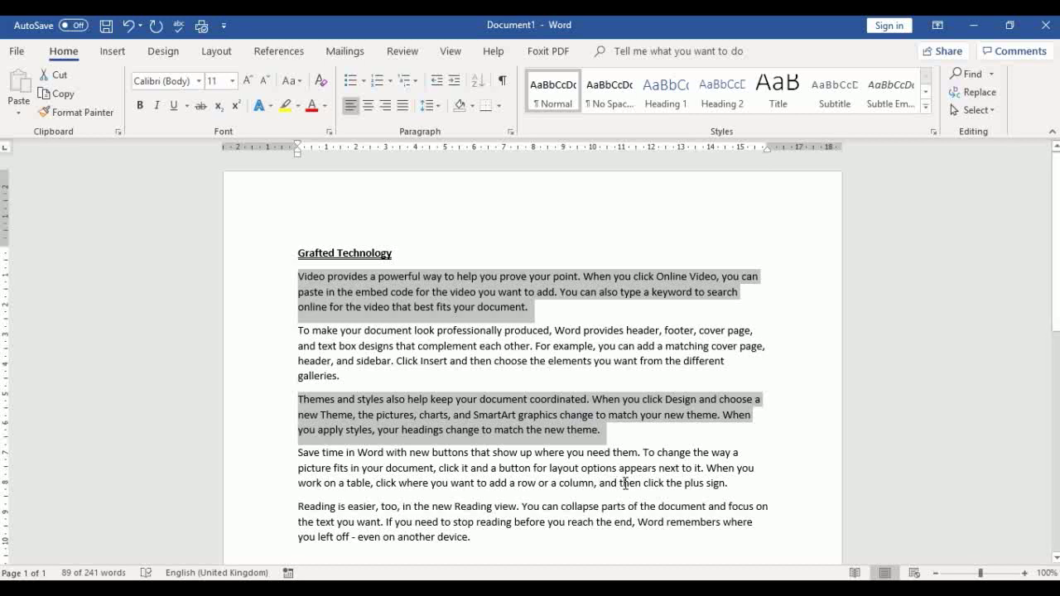
drag(621, 483, 723, 493)
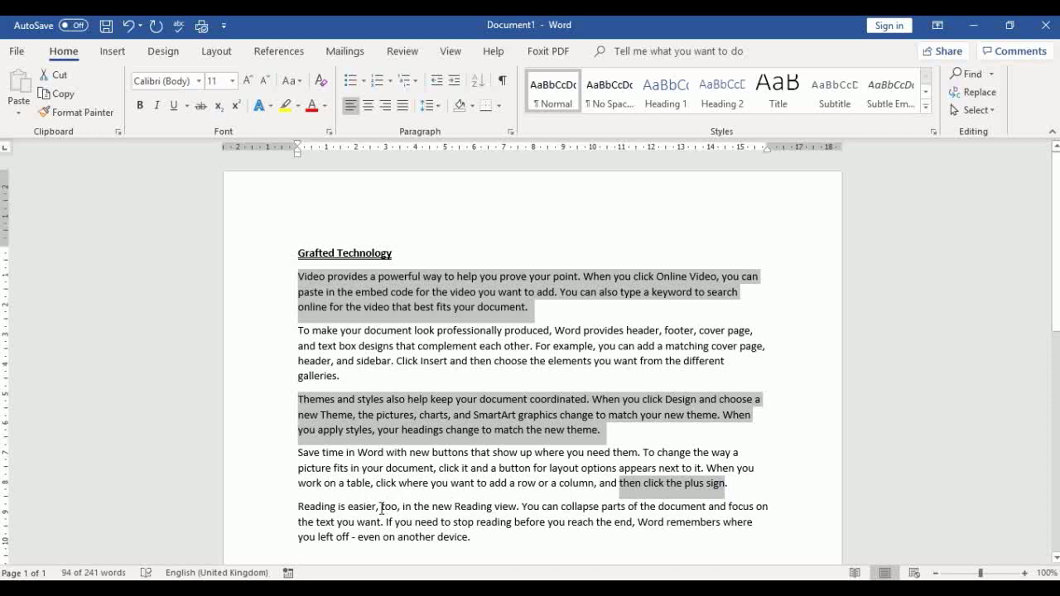
drag(381, 507, 299, 507)
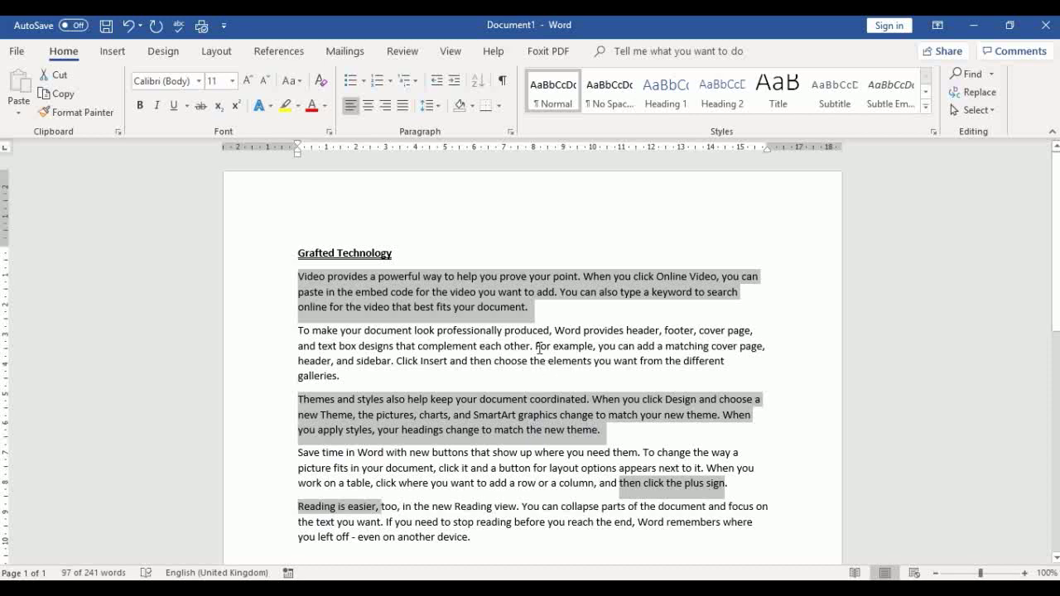
click(404, 361)
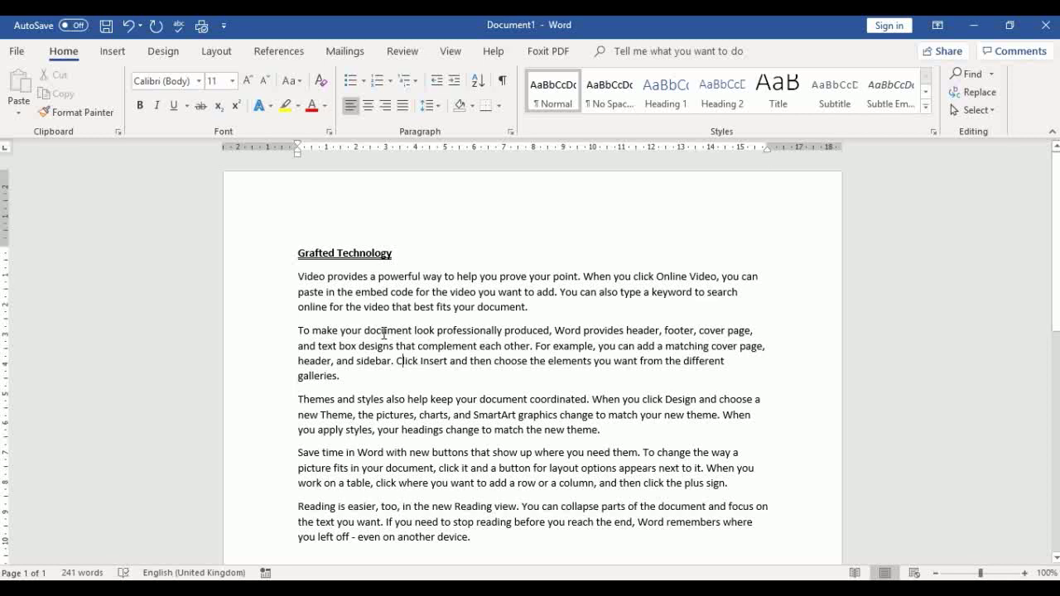
Select the word "document" in the second paragraph, and select that paragraph's first three lines one at a time.
double_click(384, 333)
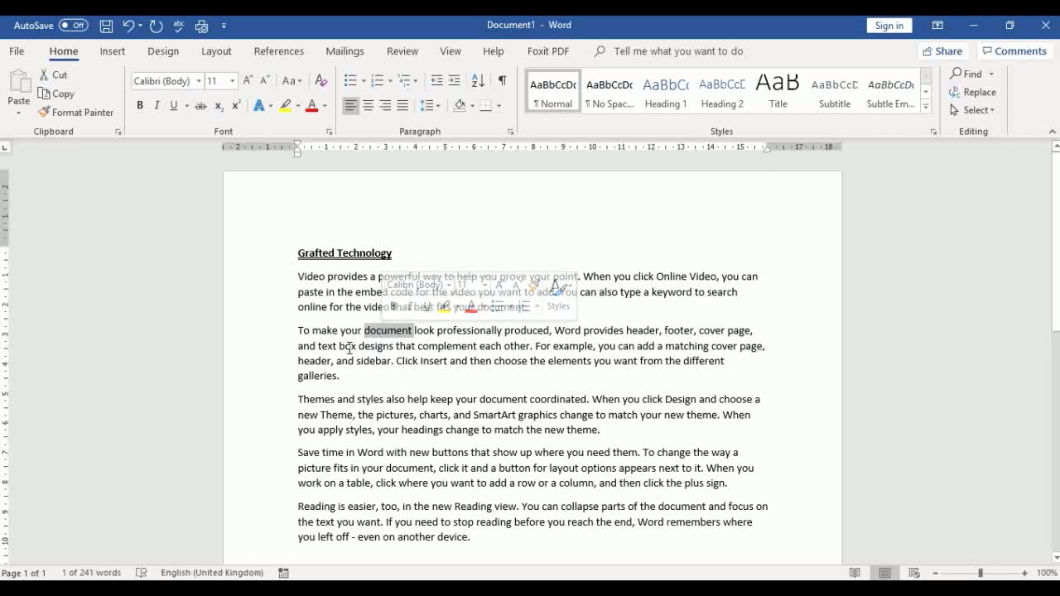
click(350, 348)
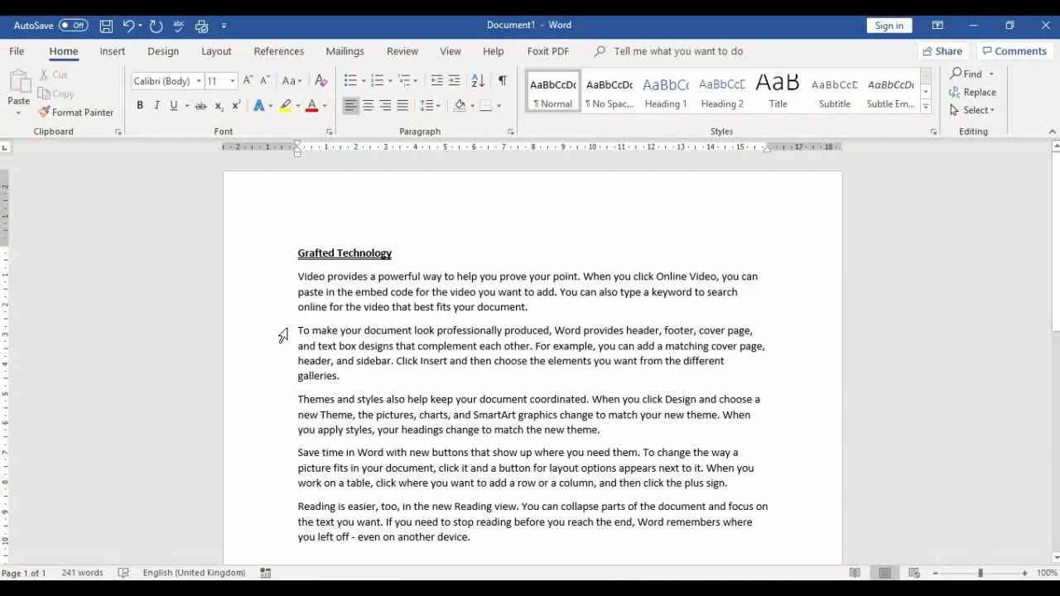
click(281, 336)
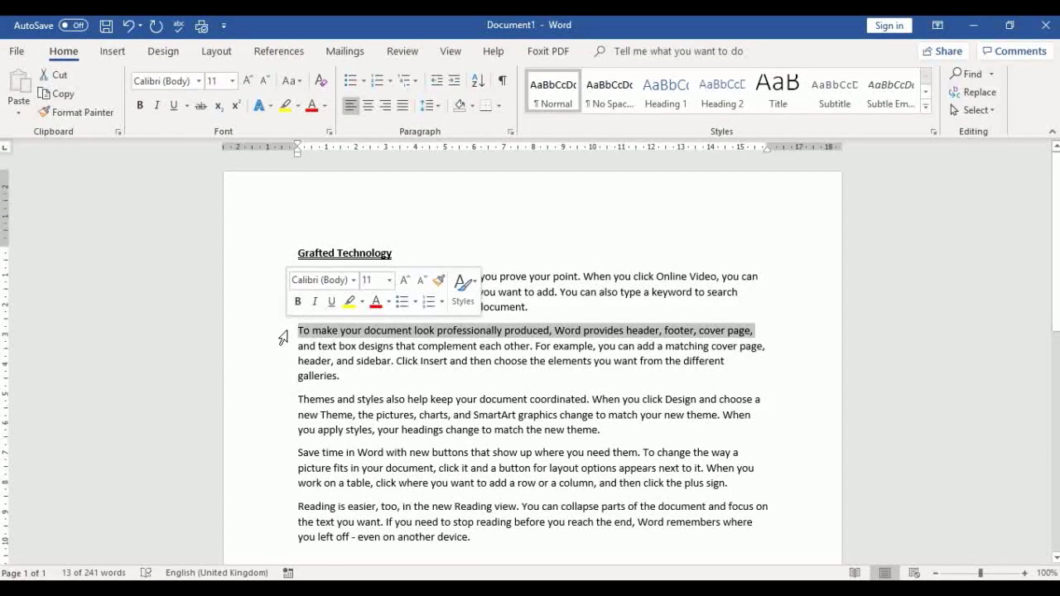
click(281, 350)
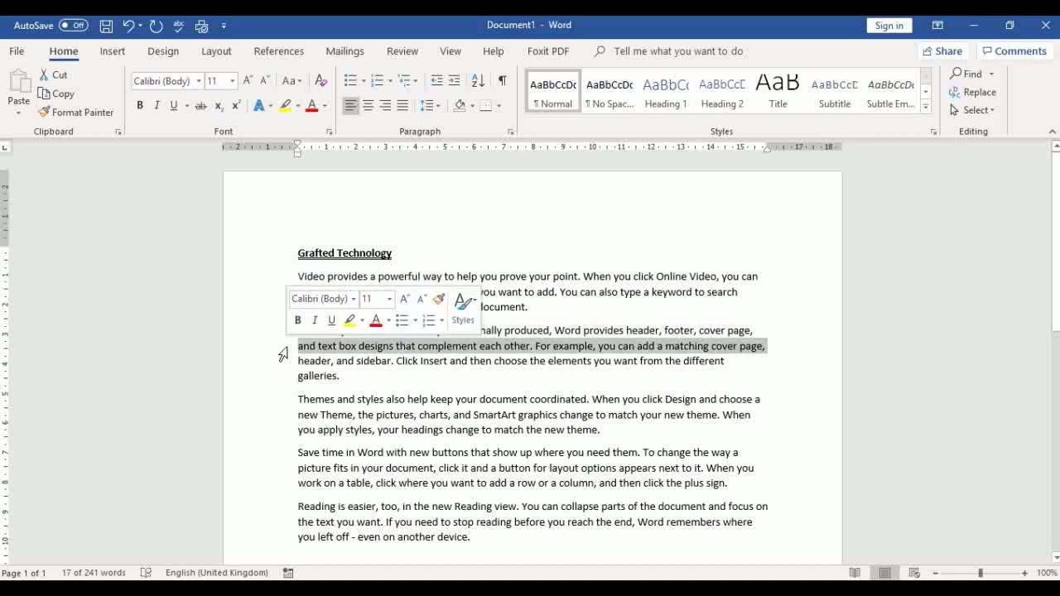
click(281, 363)
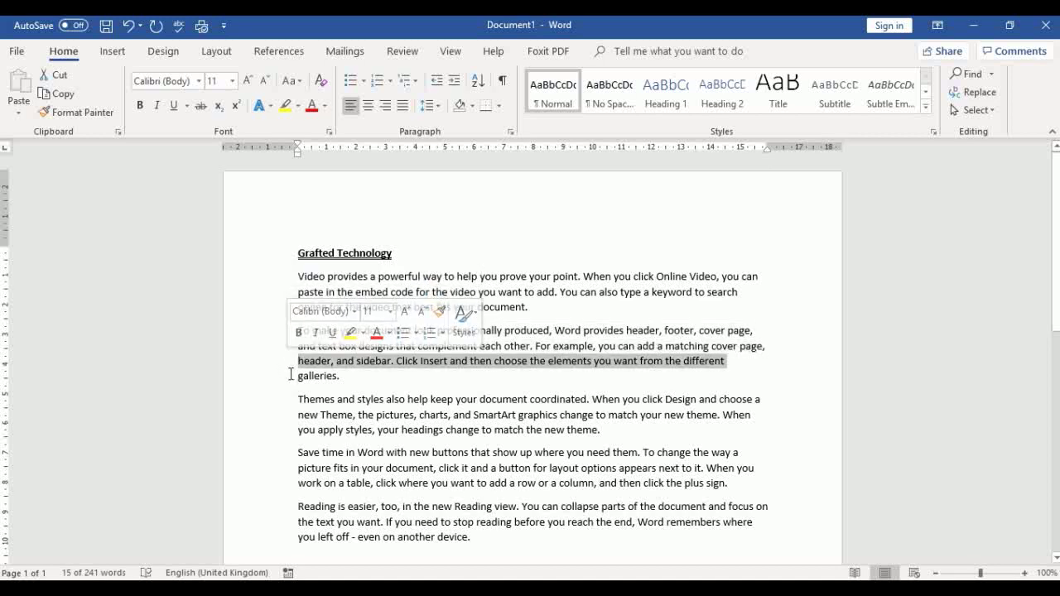
Select the last line of the second paragraph and the title "Grafted Technology" one after the other, clearing each selection.
click(291, 378)
click(280, 378)
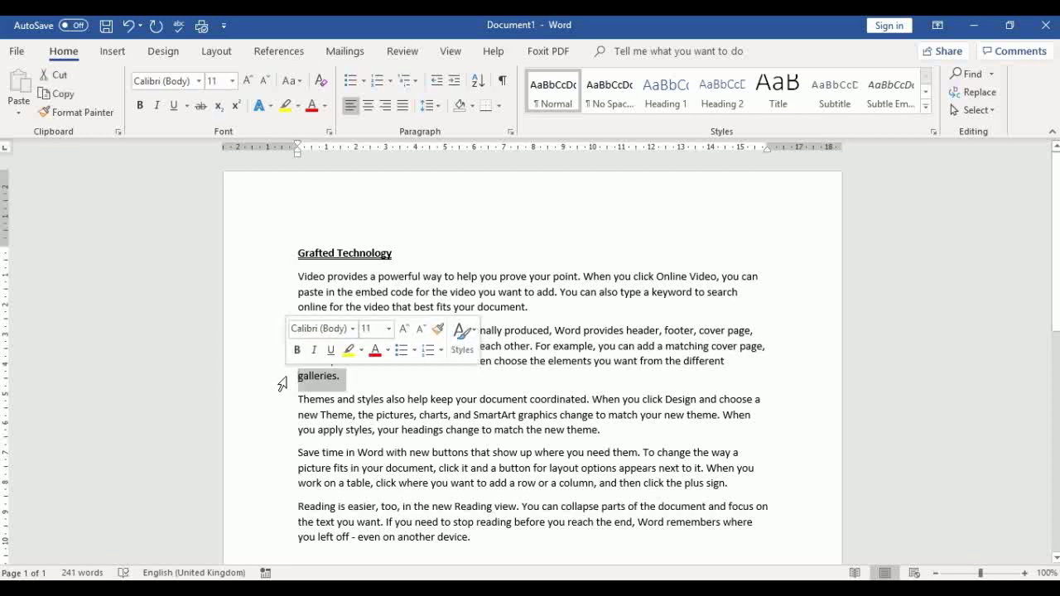
click(440, 380)
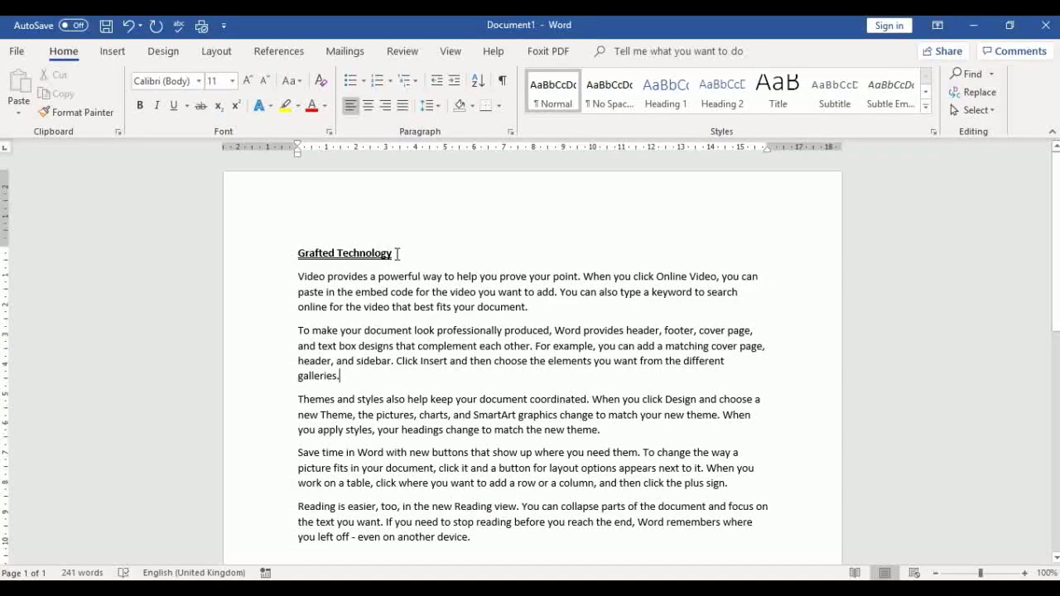
drag(397, 253, 308, 260)
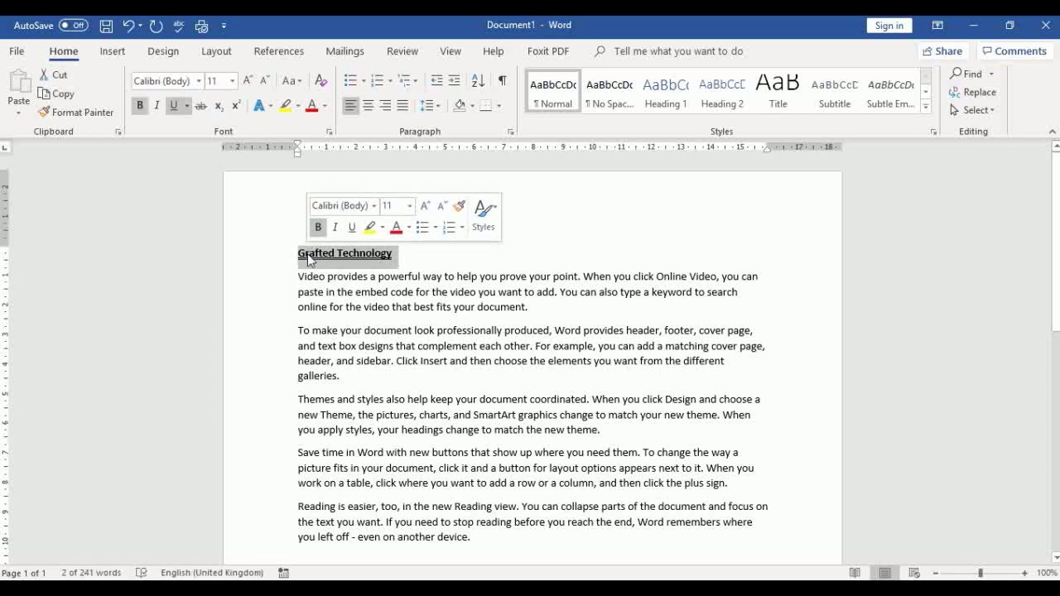
click(341, 277)
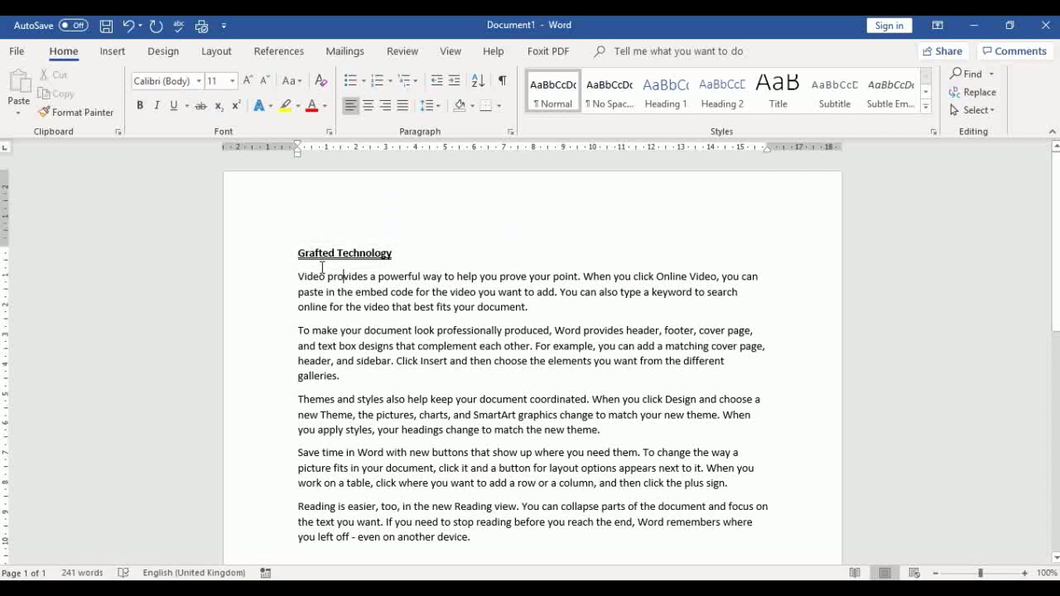
Set the title "Grafted Technology" to the Bookman Old Style font at size 24.
click(280, 260)
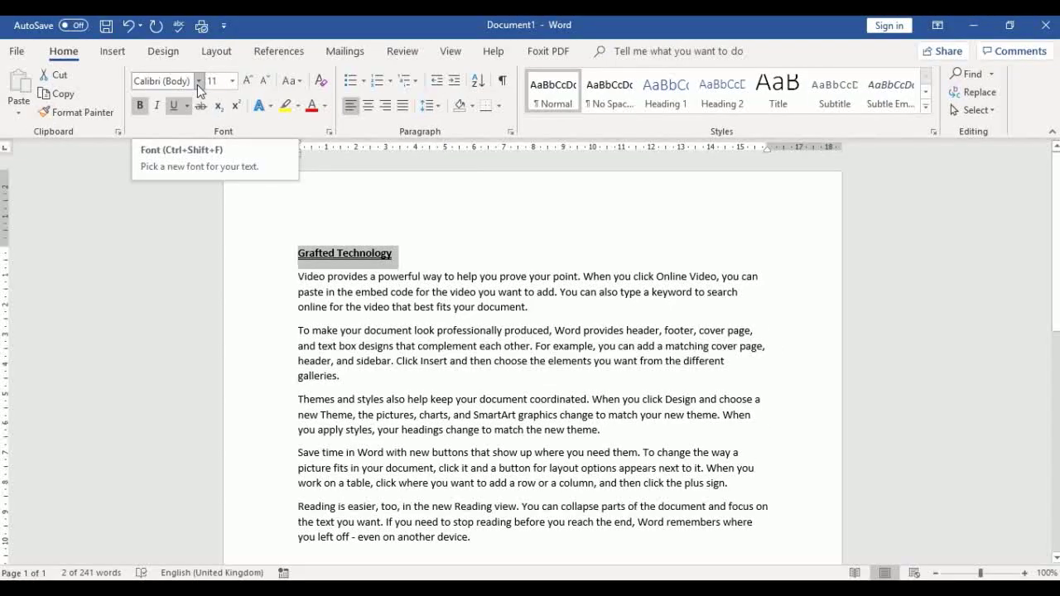
click(199, 80)
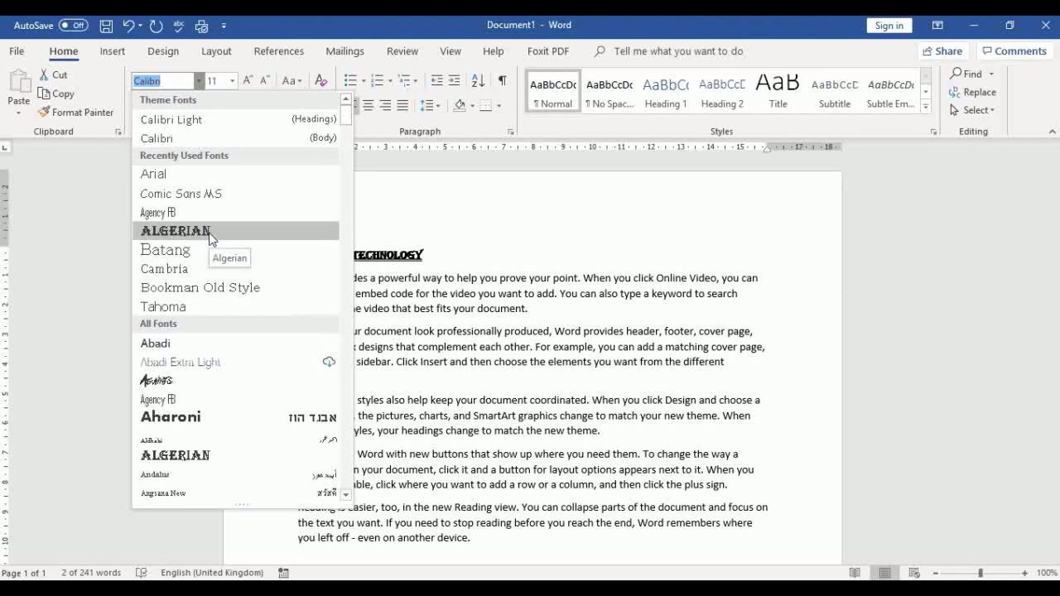
click(211, 288)
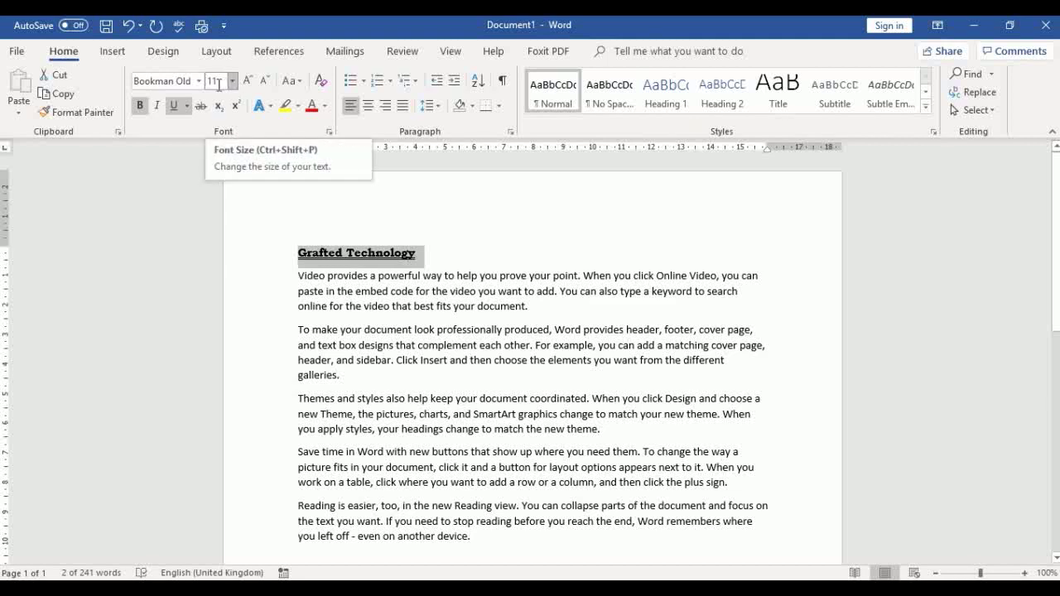
click(232, 81)
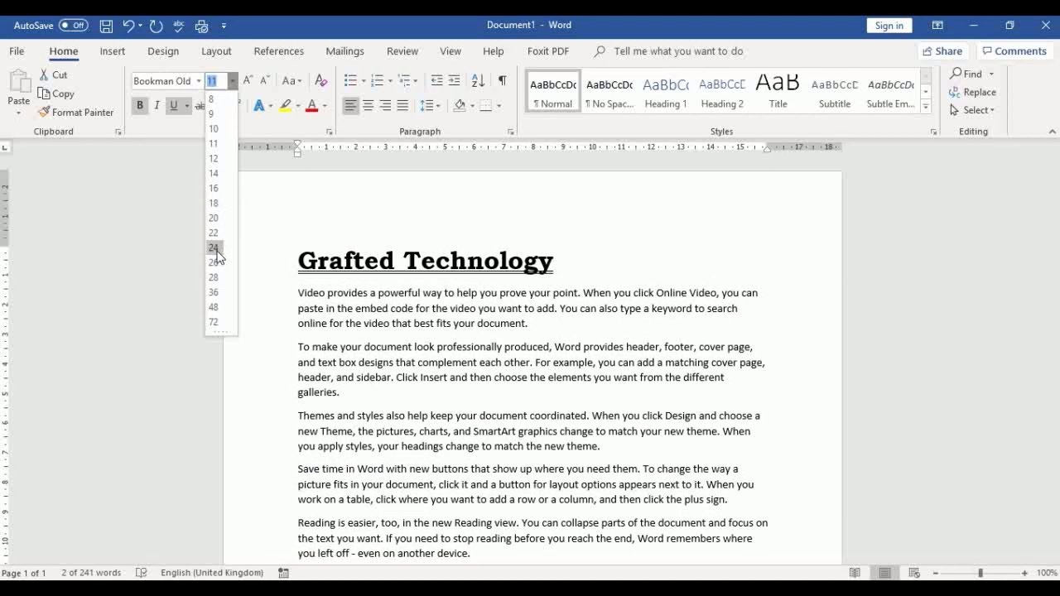
click(214, 248)
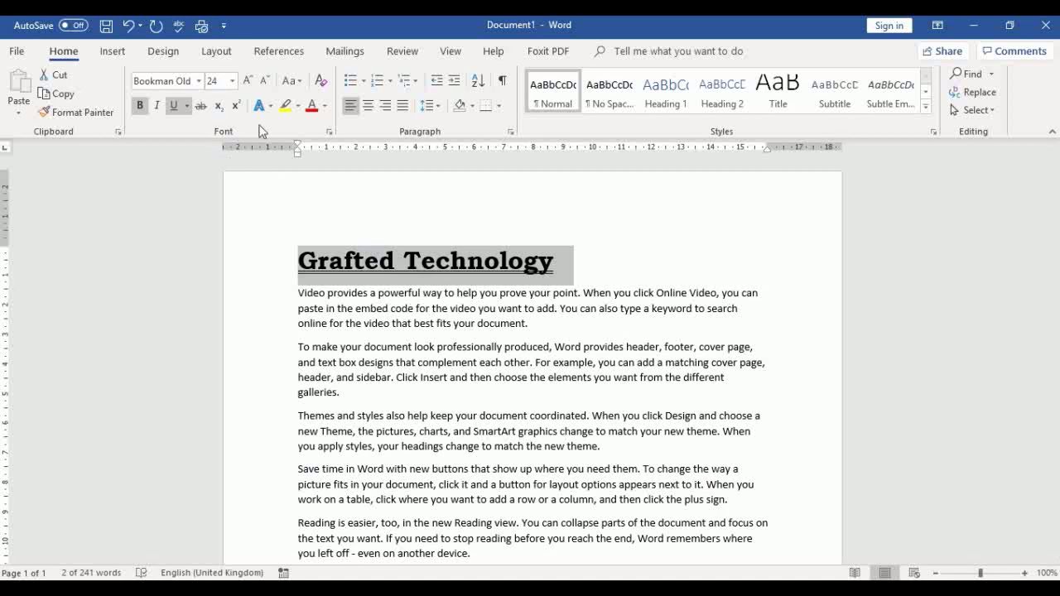
Colour the title text with the darkest shade of the theme's blue and deselect it.
click(326, 111)
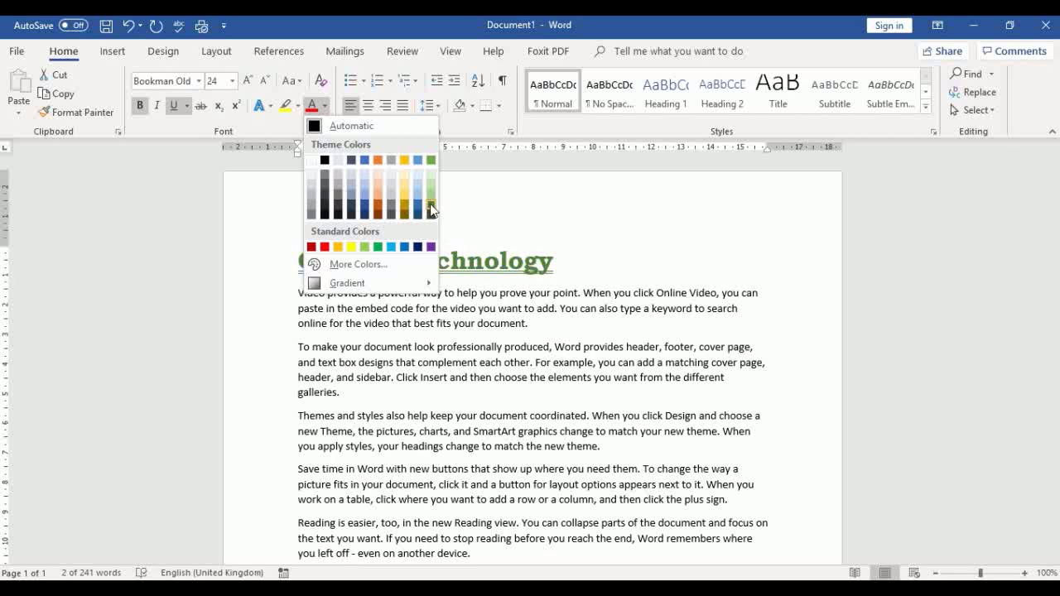
click(365, 217)
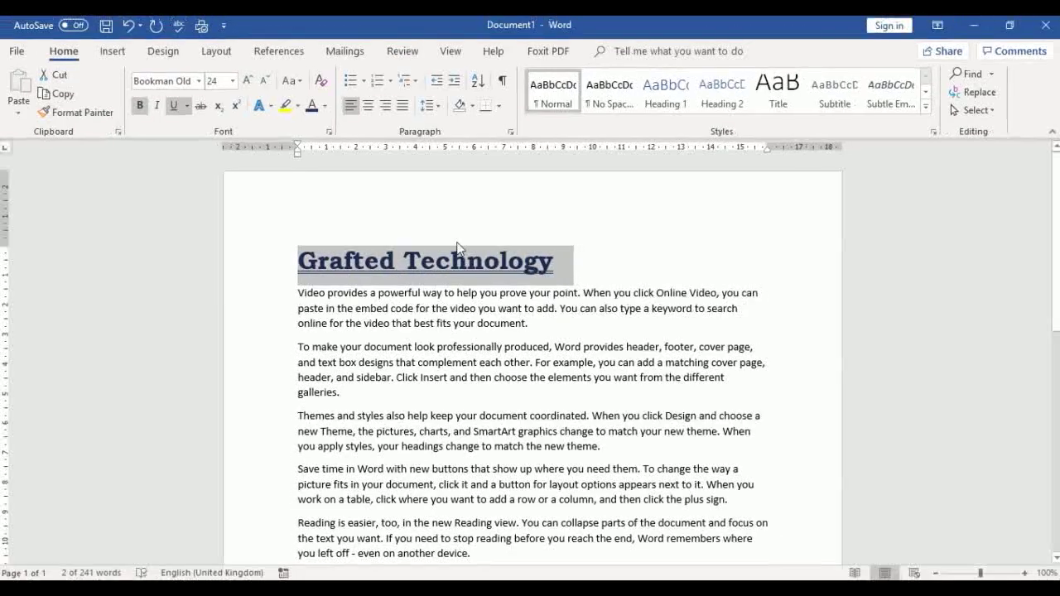
click(464, 331)
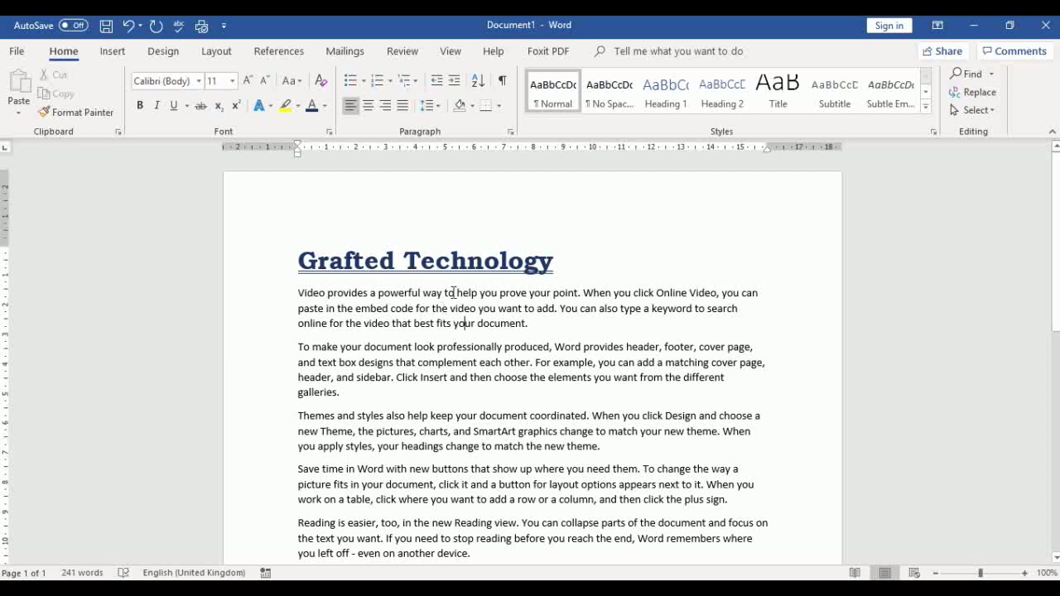
Select the whole first paragraph, and centre the second paragraph.
click(448, 309)
drag(300, 290, 528, 324)
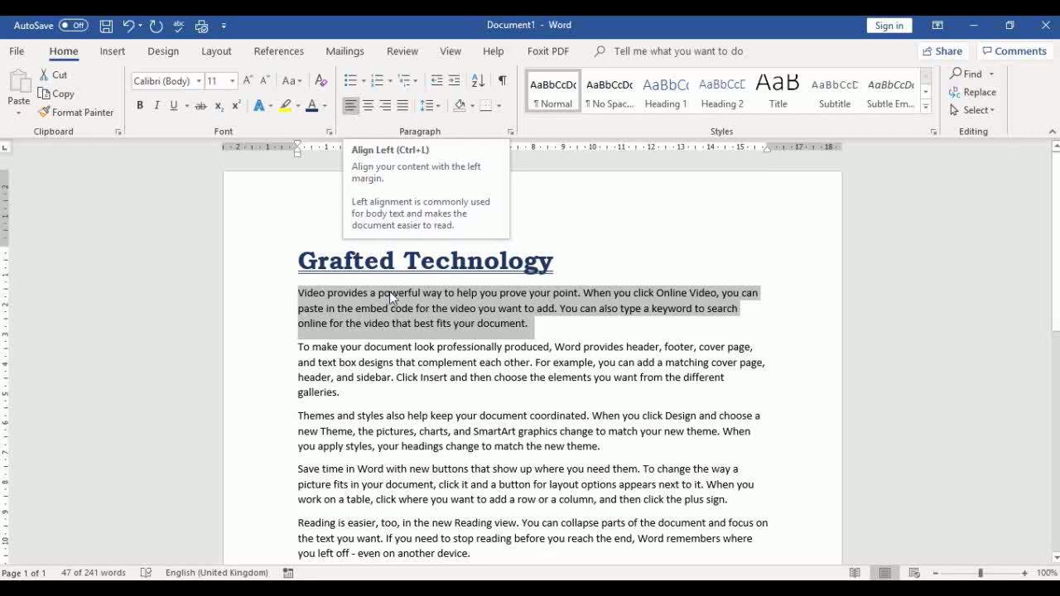
click(343, 393)
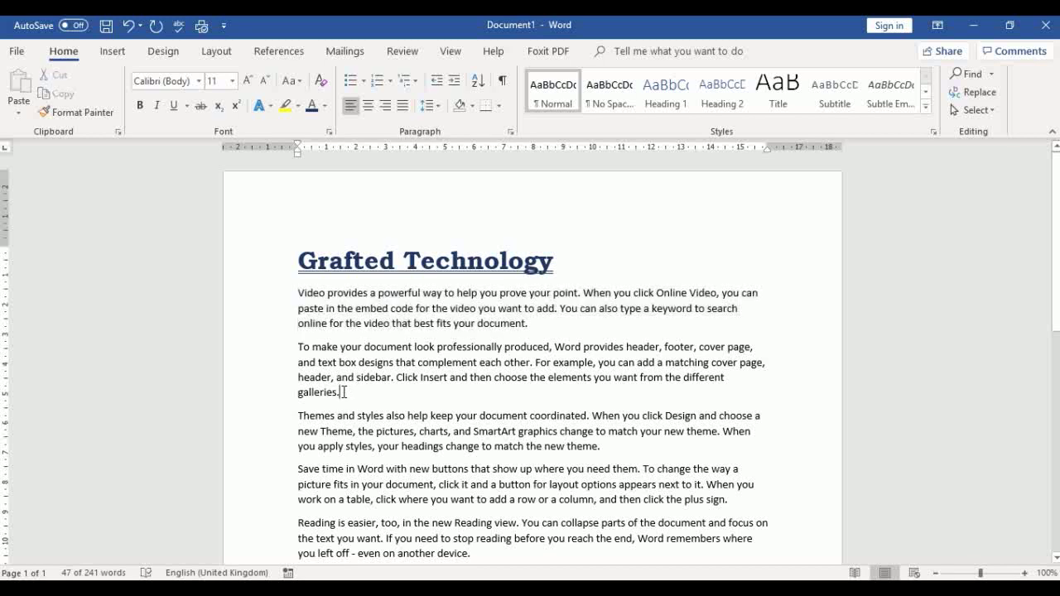
drag(343, 392, 303, 351)
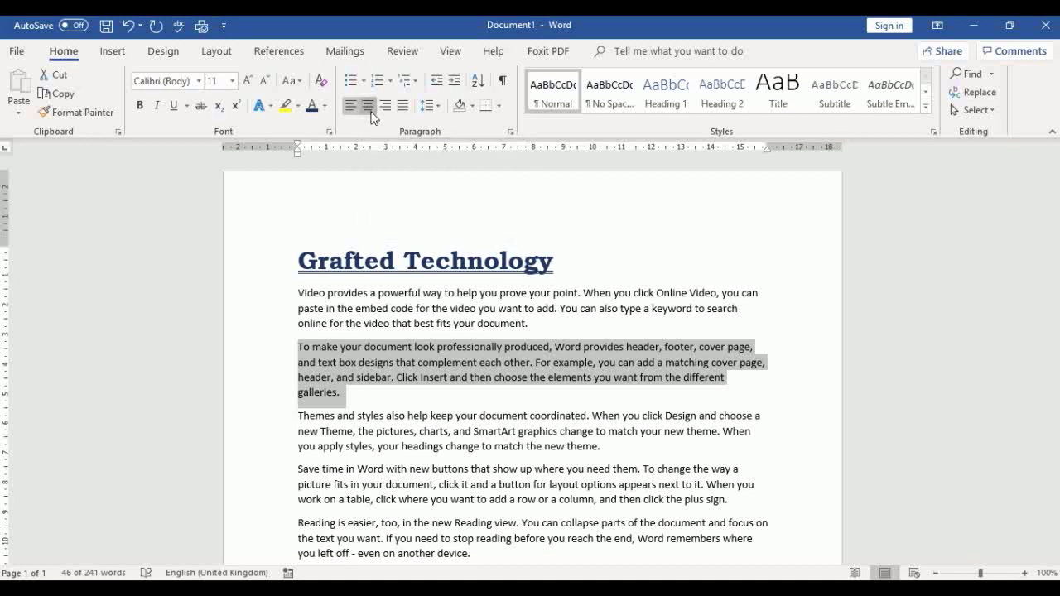
click(370, 112)
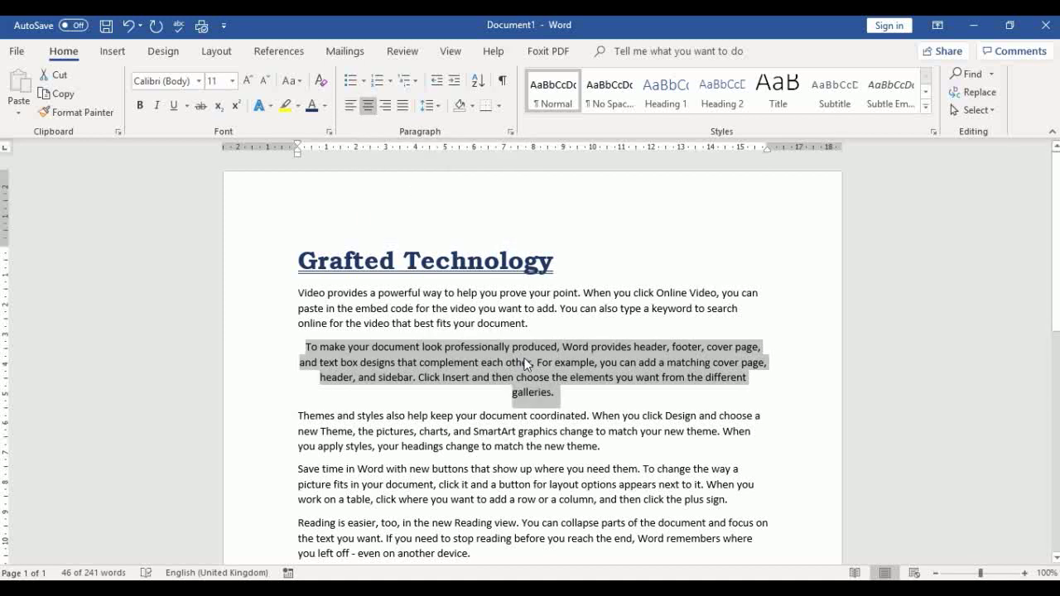
Place the cursor alternately in the first and second paragraphs to compare their alignment settings.
click(508, 311)
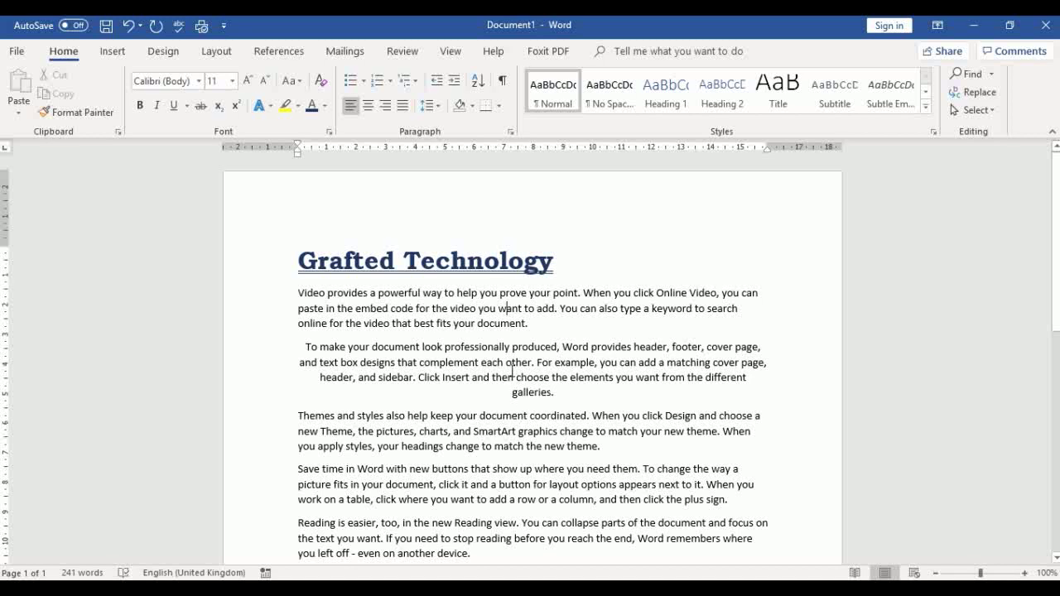
click(513, 377)
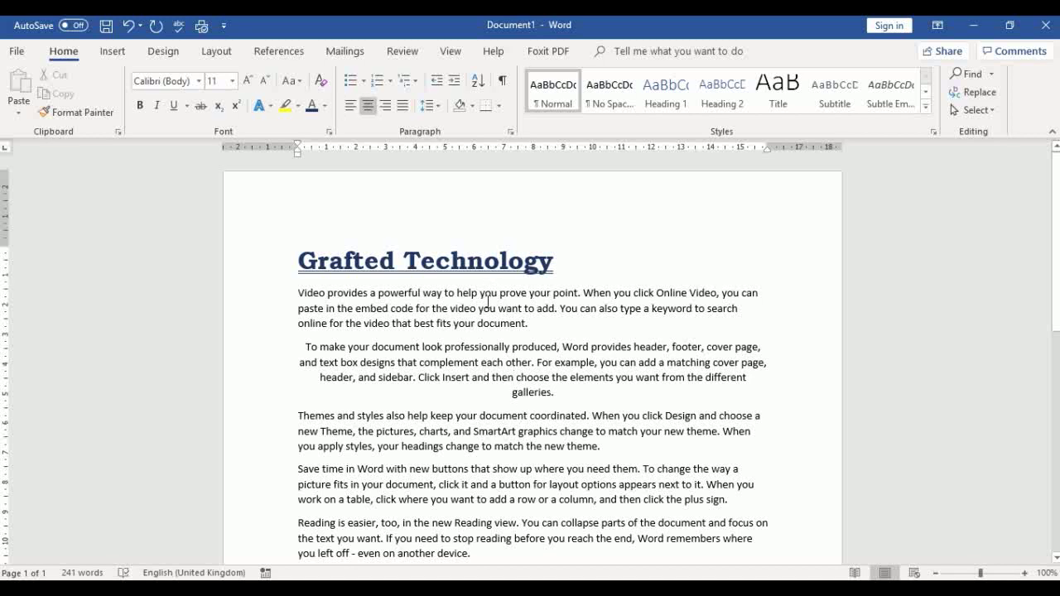
click(488, 304)
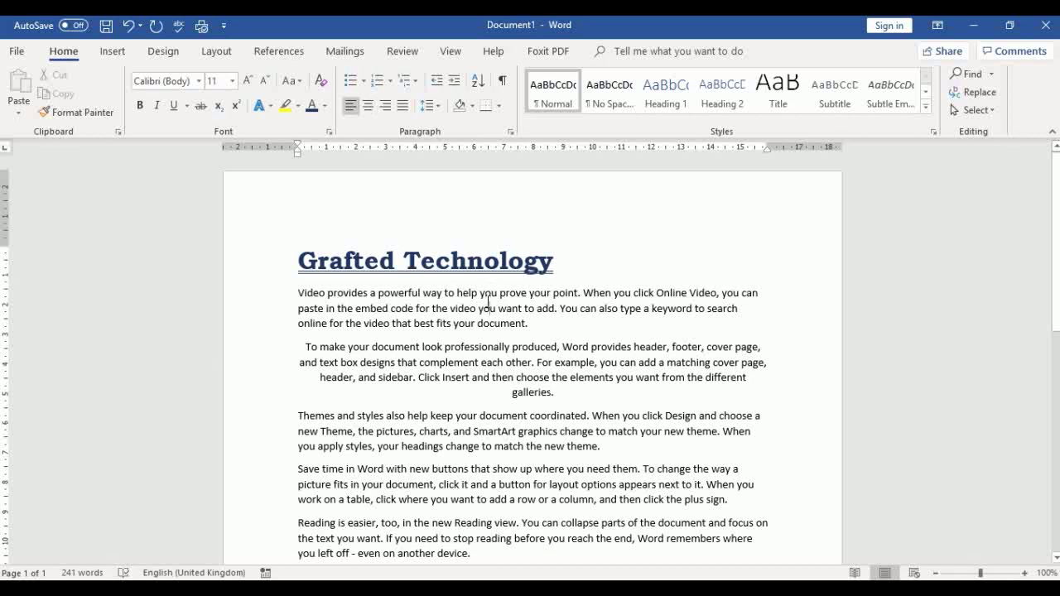
click(502, 355)
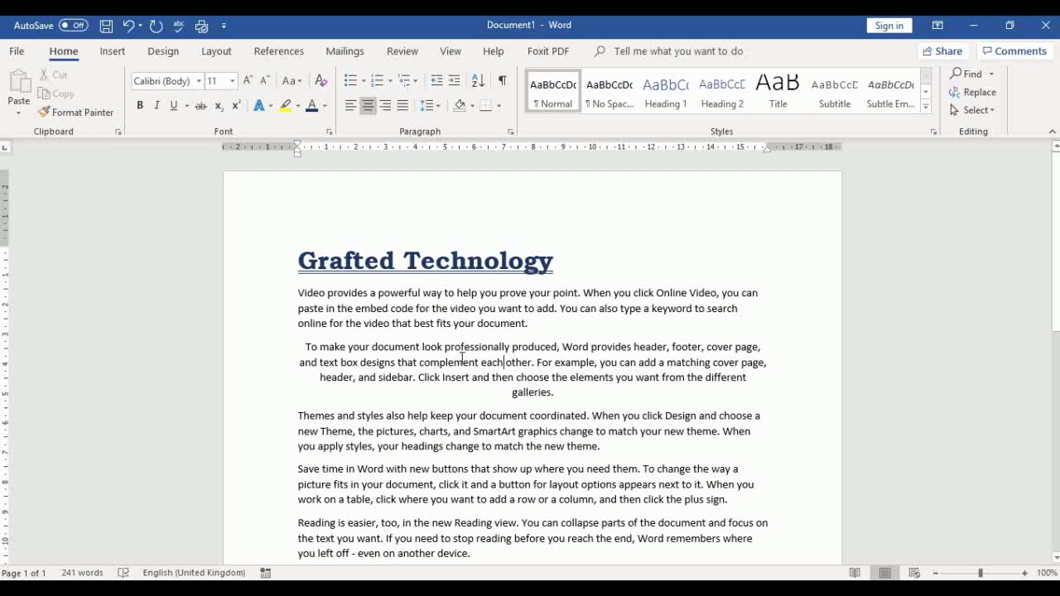
Align the third paragraph, starting with "Themes and styles", to the right margin.
click(498, 432)
drag(601, 448, 310, 420)
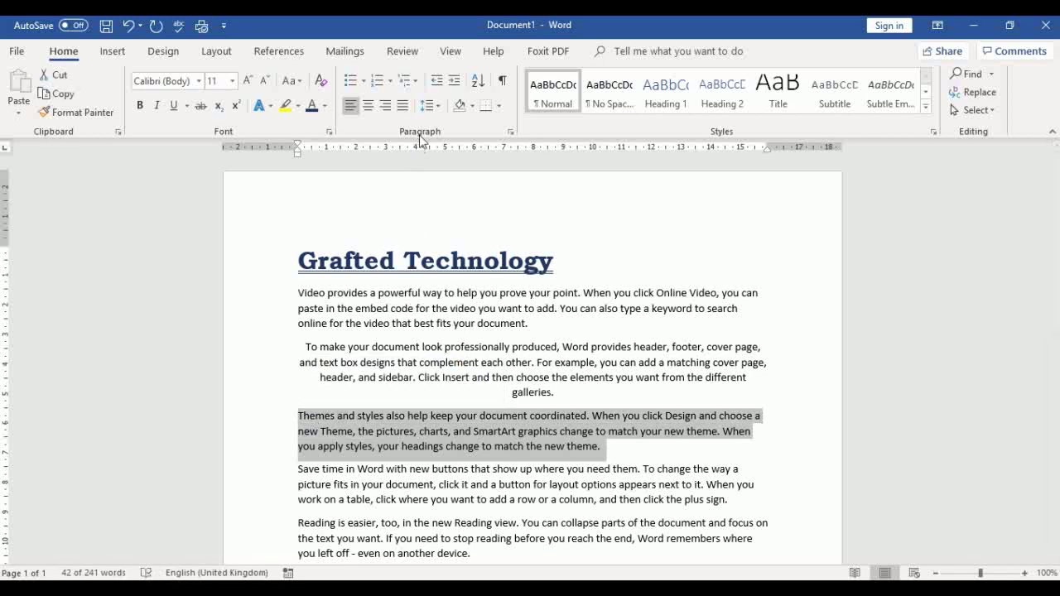
click(385, 106)
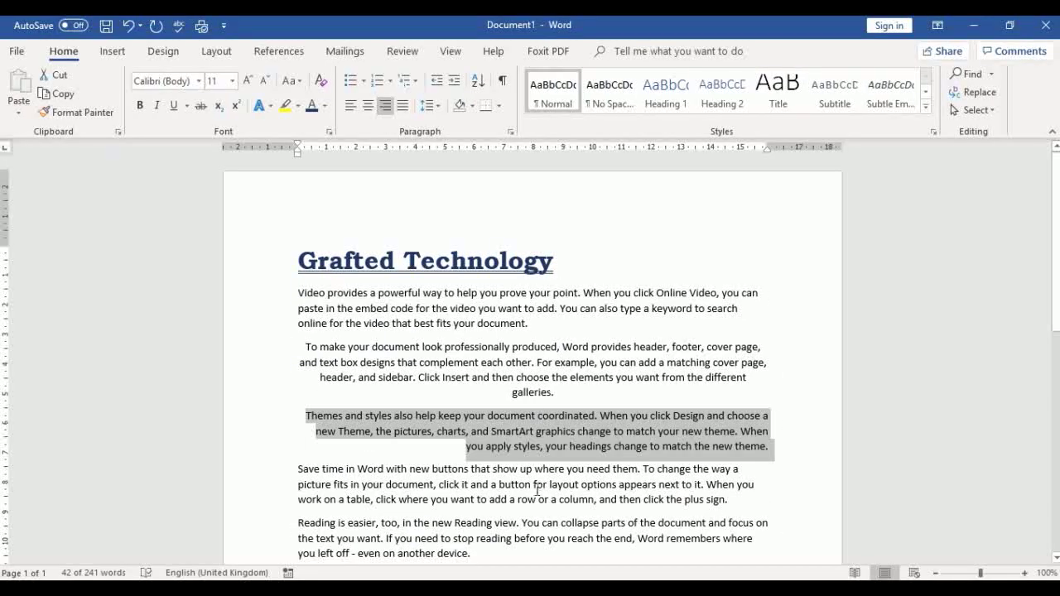
Justify the fourth paragraph, starting with "Save time in Word".
click(537, 489)
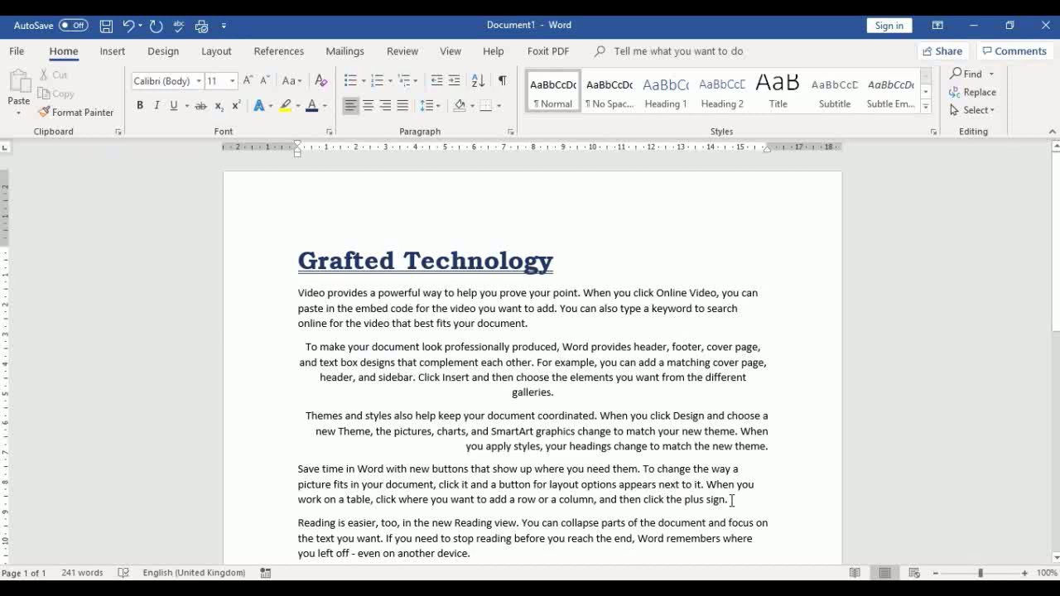
drag(732, 500, 306, 479)
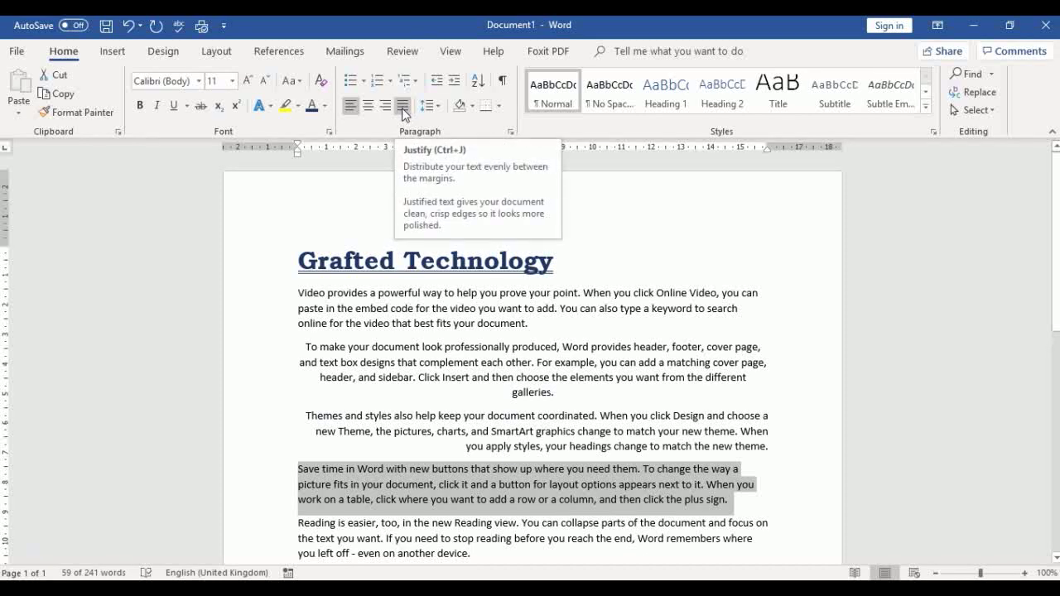
click(401, 107)
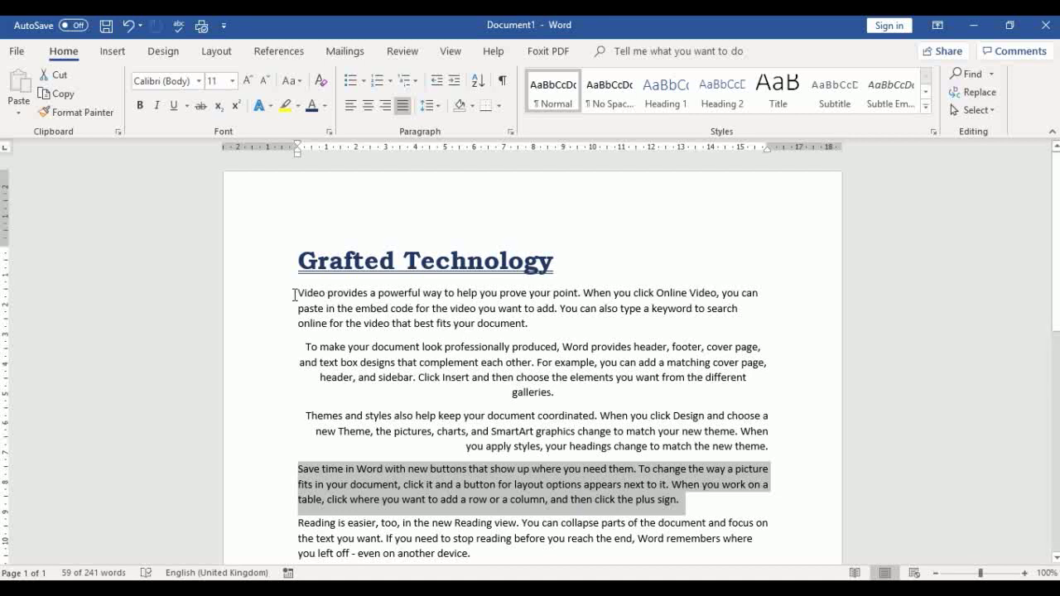
Justify all five body paragraphs below the title and clear the selection.
drag(295, 294, 537, 553)
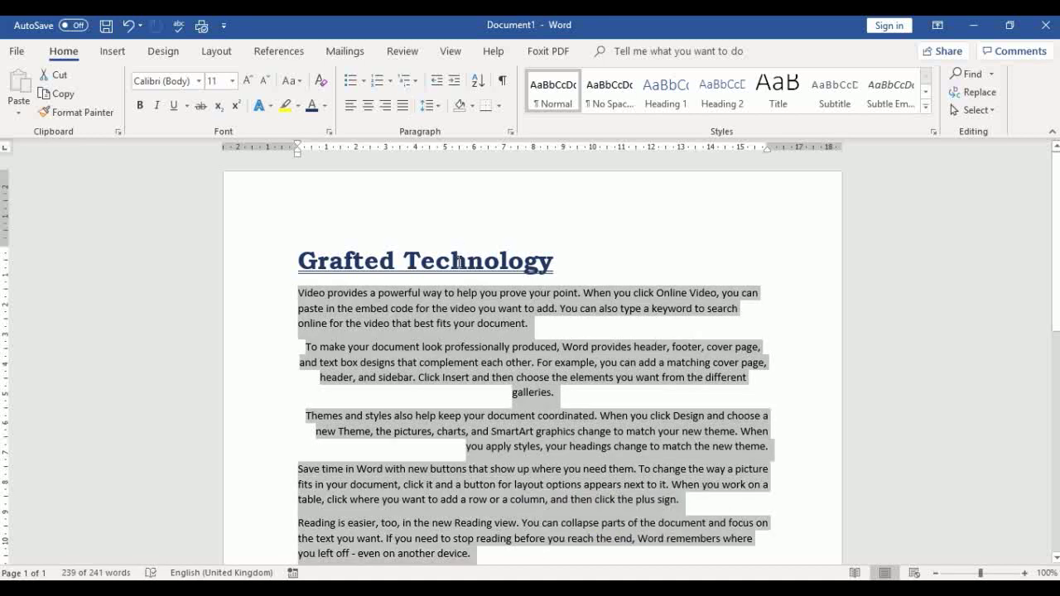
click(457, 260)
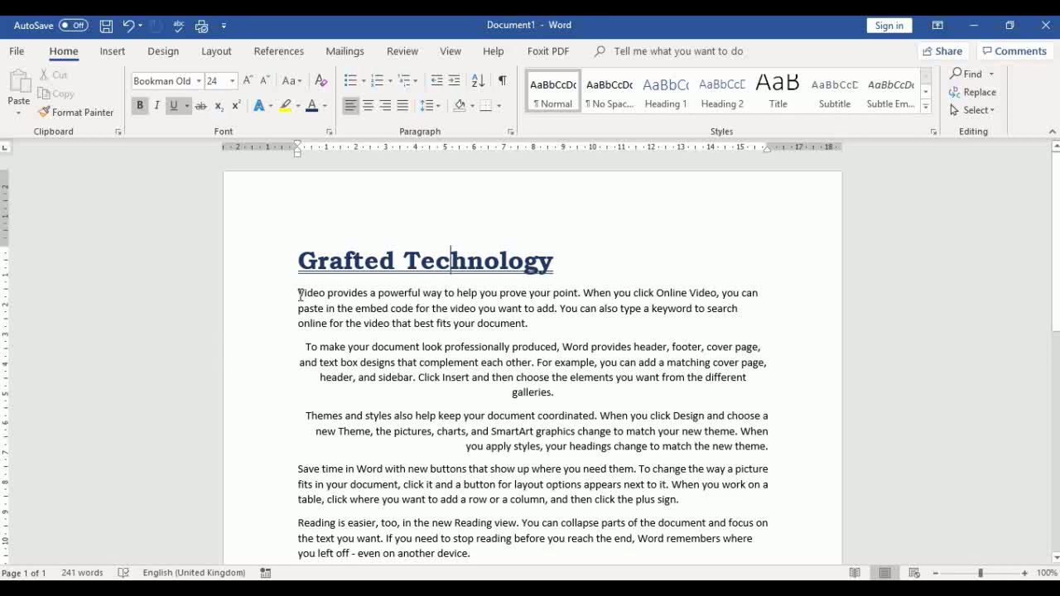
drag(299, 295, 479, 559)
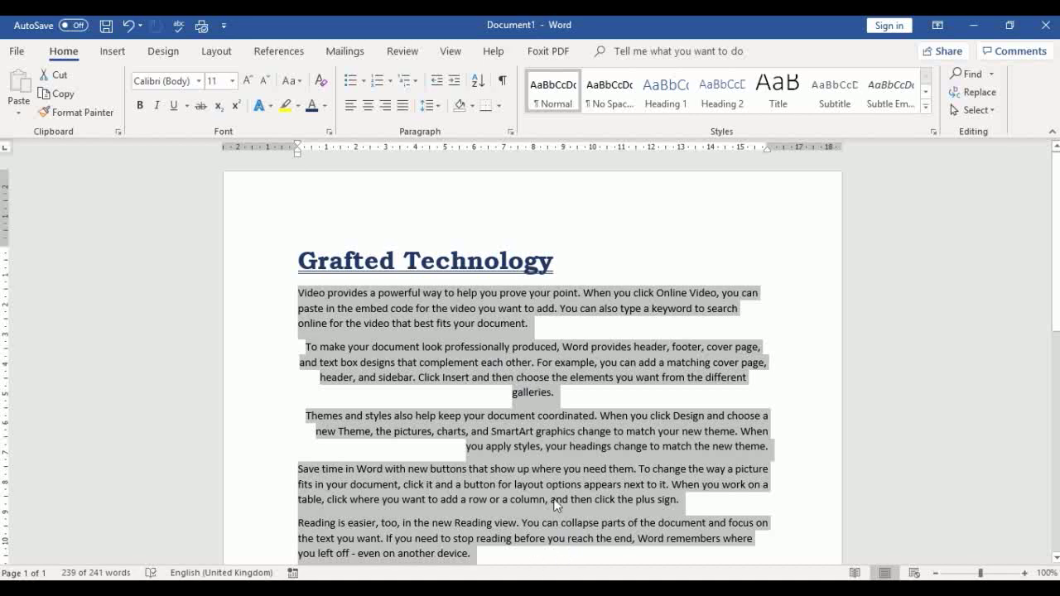
click(402, 107)
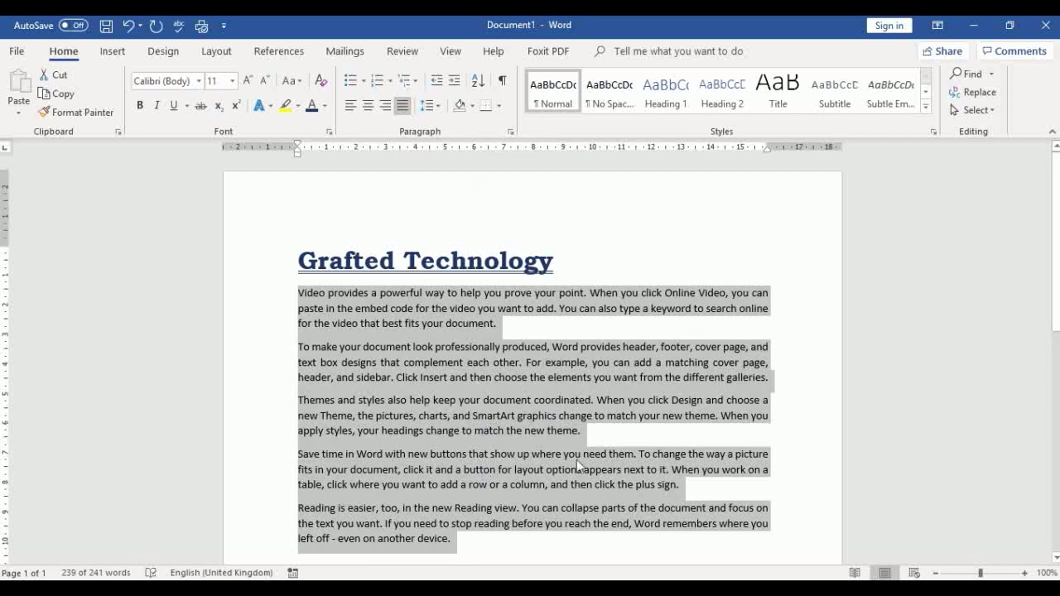
click(513, 426)
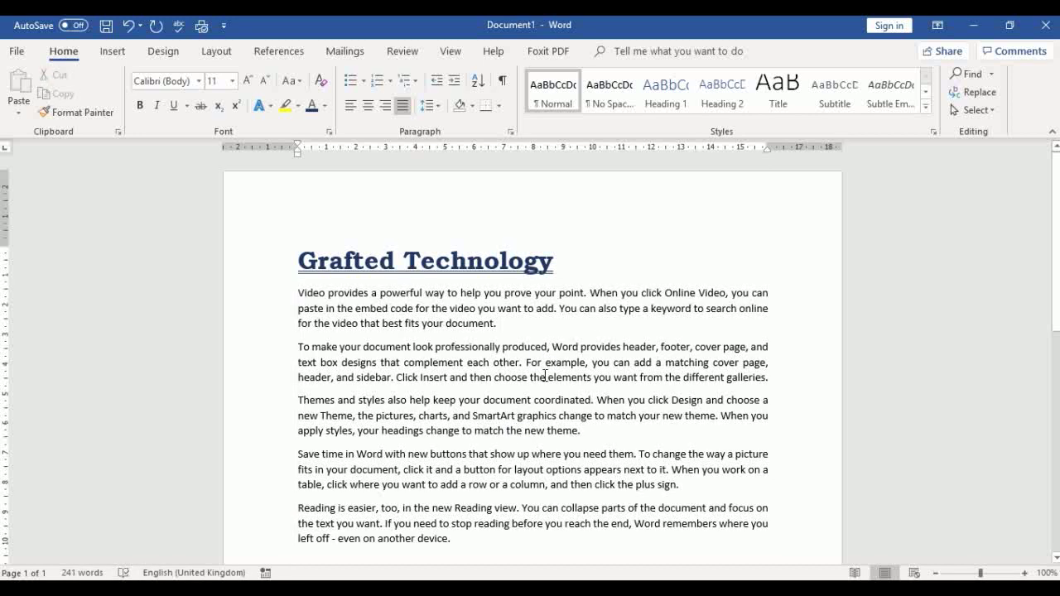
Add an empty line after the first paragraph, insert a 3x3 table there, and return to the basic formatting commands.
click(503, 325)
key(Return)
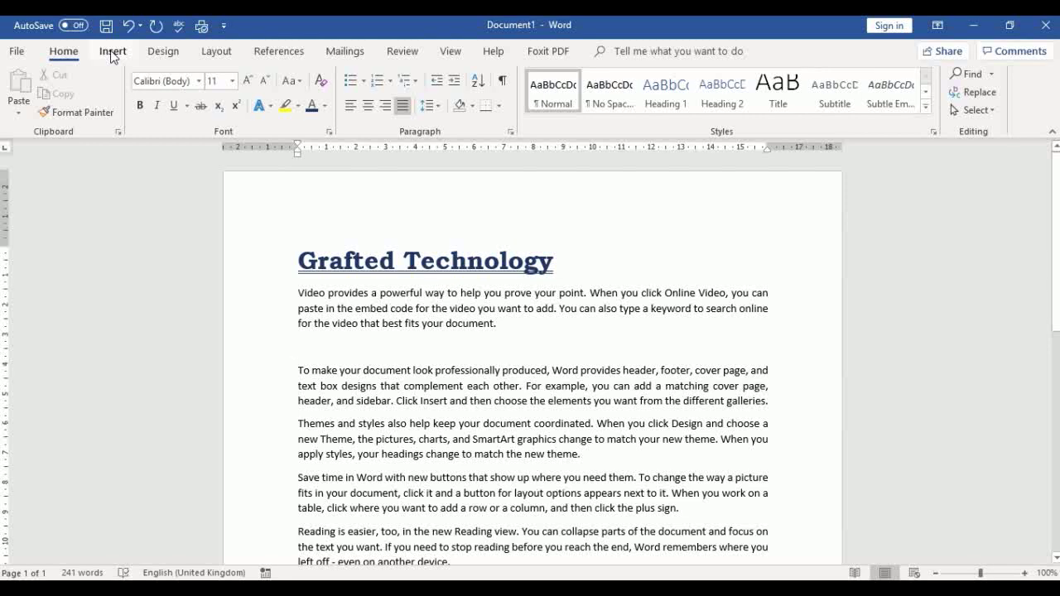
click(114, 53)
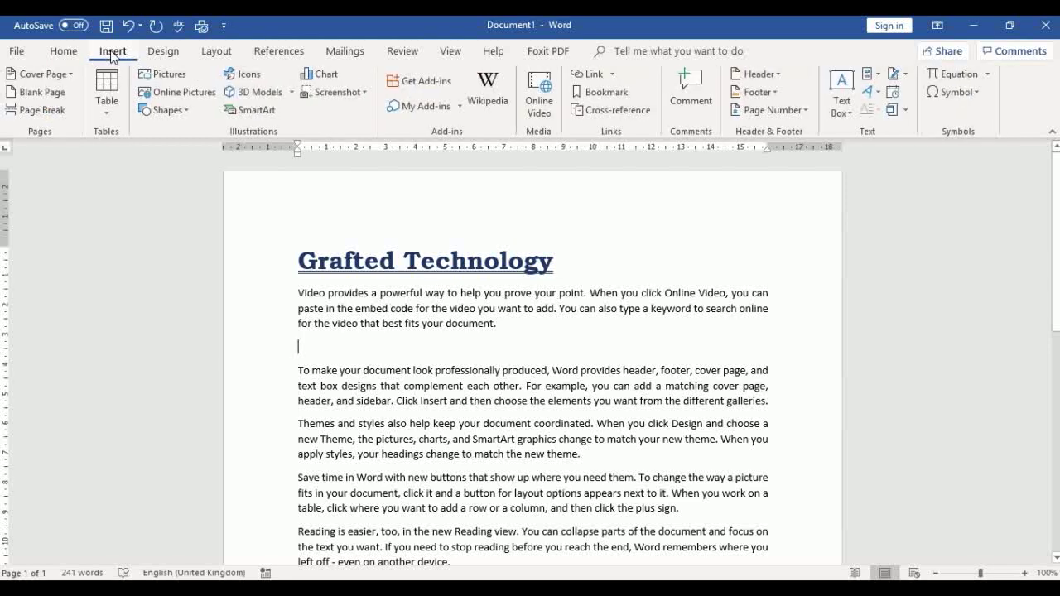
click(106, 115)
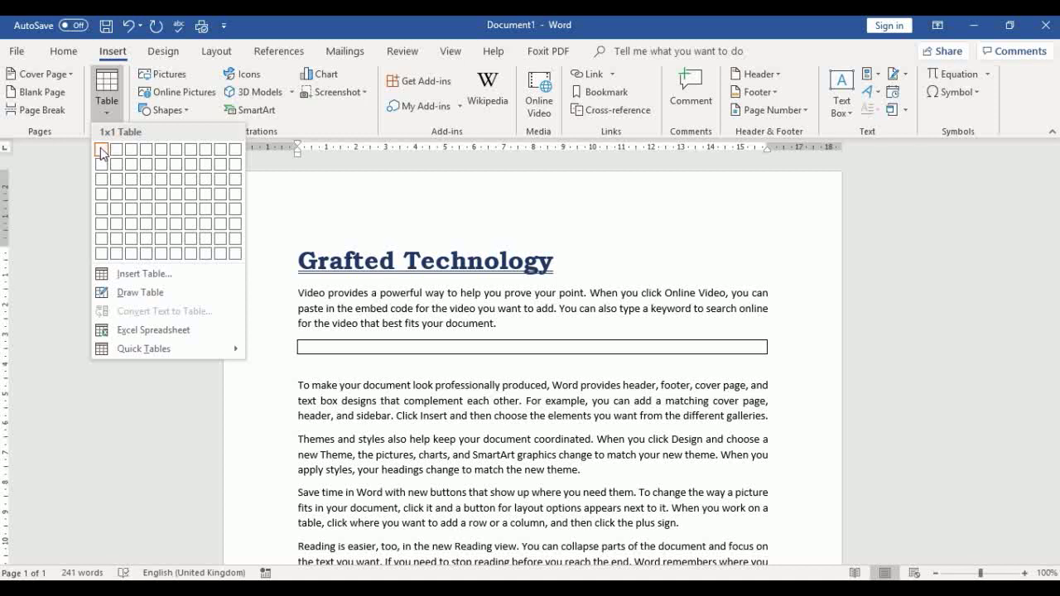
click(129, 181)
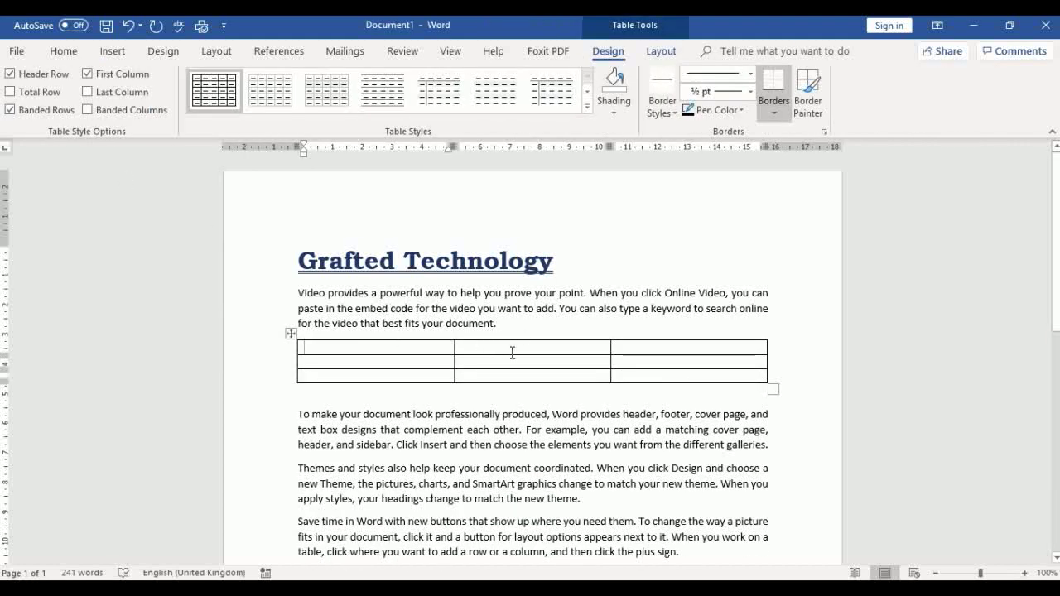
click(63, 50)
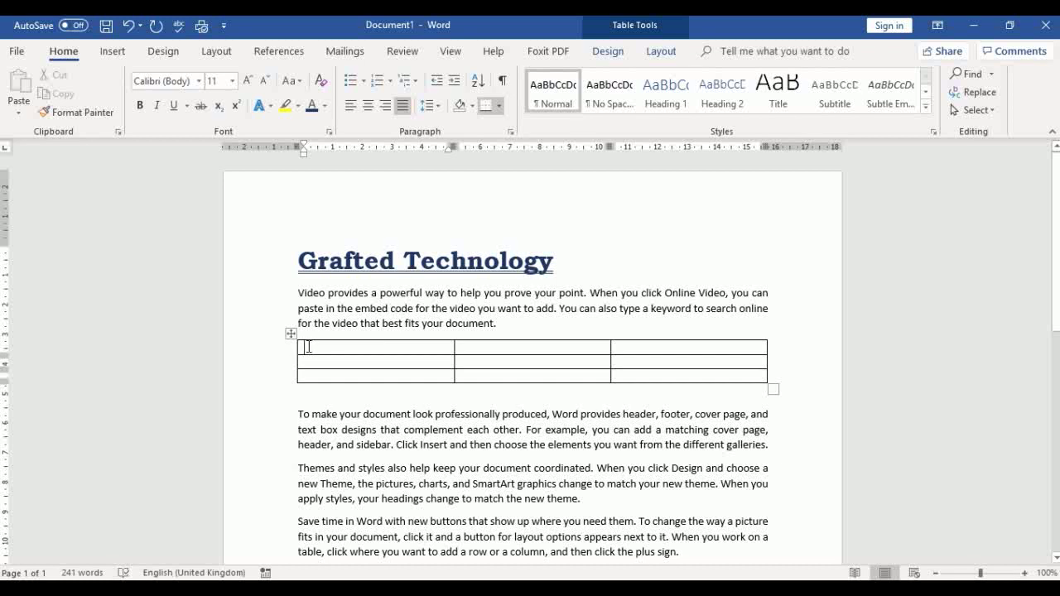
Fill the table's first row with "Hhjdskjghdskjhgkjdh", "Dsbgkjdsbgkjdsdkj" and "Jfdfkjhdkjgkjsa", one entry per cell.
text(Hhjdskjghdskjhgkjdh)
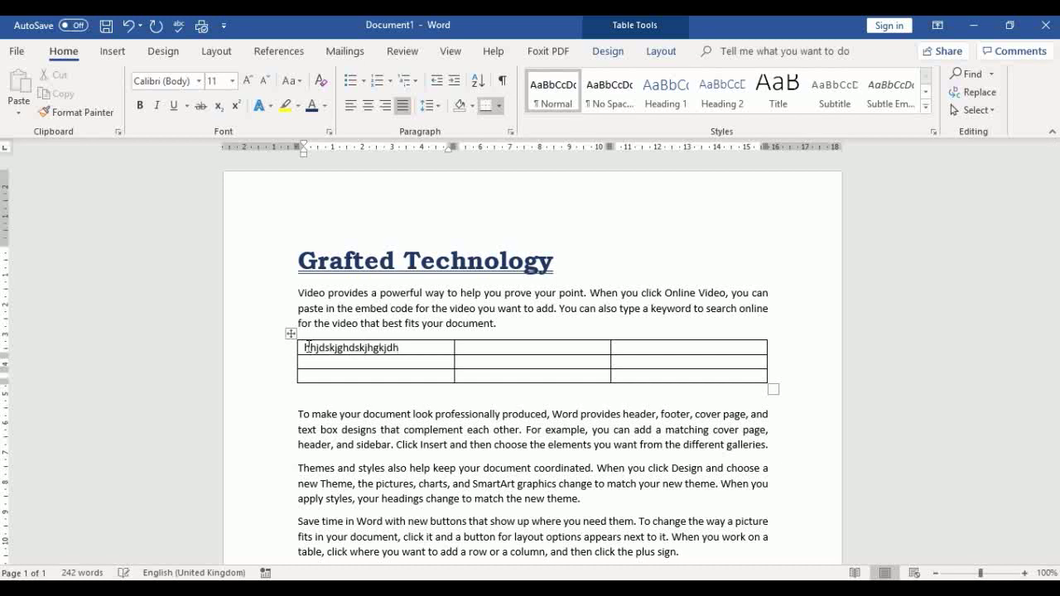
key(Tab)
text(dsbgkjdsbgkjds)
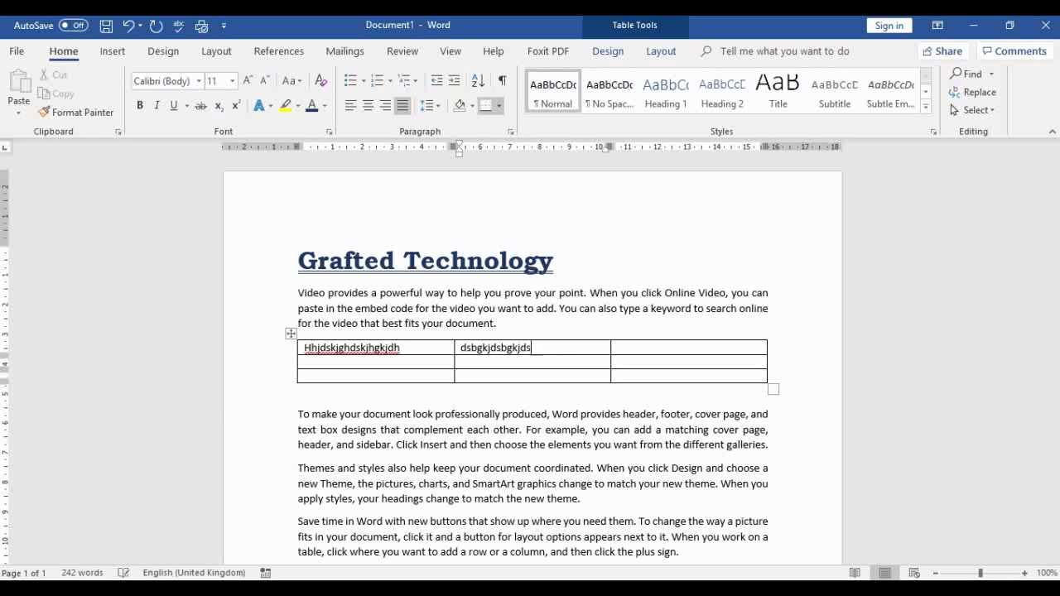
text(dkj)
key(Tab)
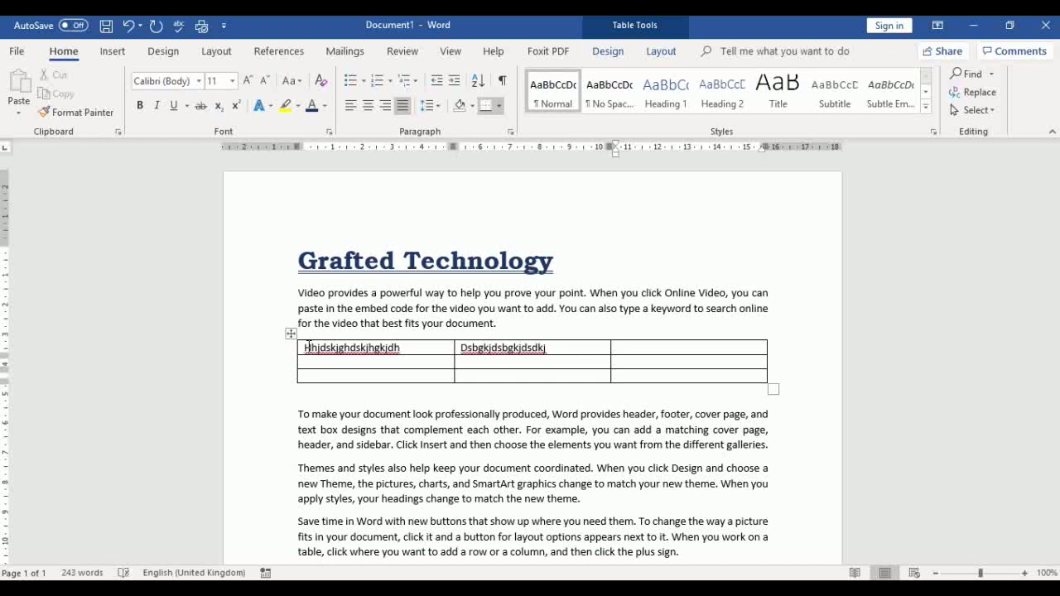
text(jfdfkjhdkjgkjsa)
key(Tab)
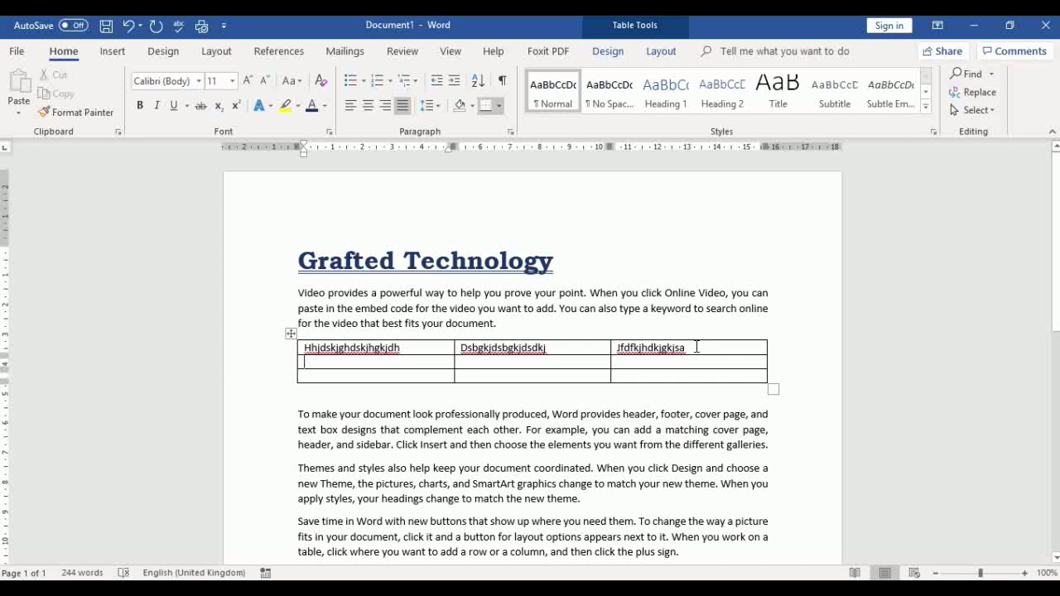
Center the text in all three cells of the table's first row and clear the selection.
drag(696, 347, 445, 349)
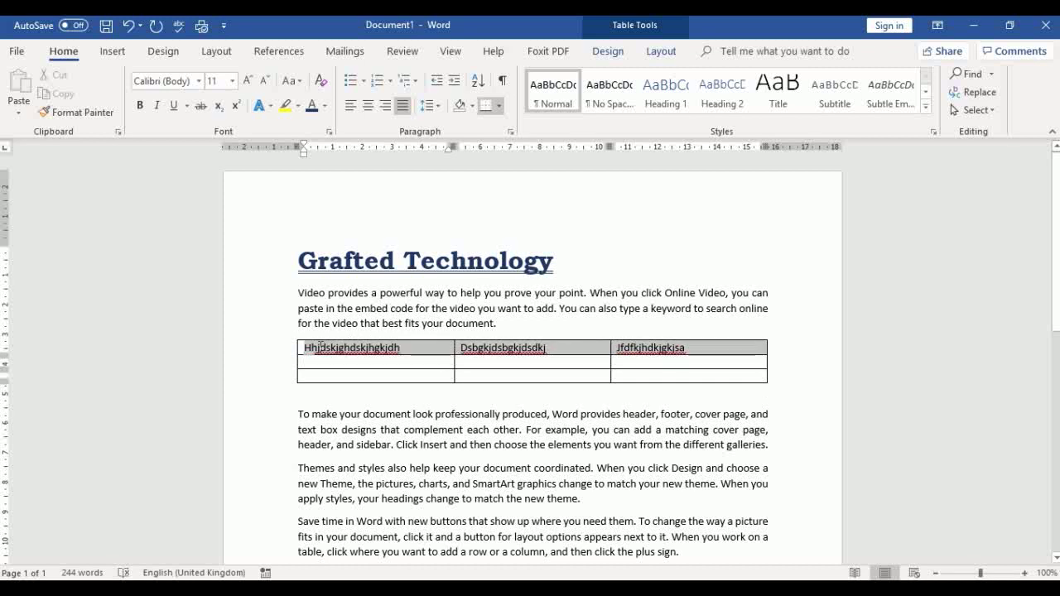
drag(321, 346, 306, 352)
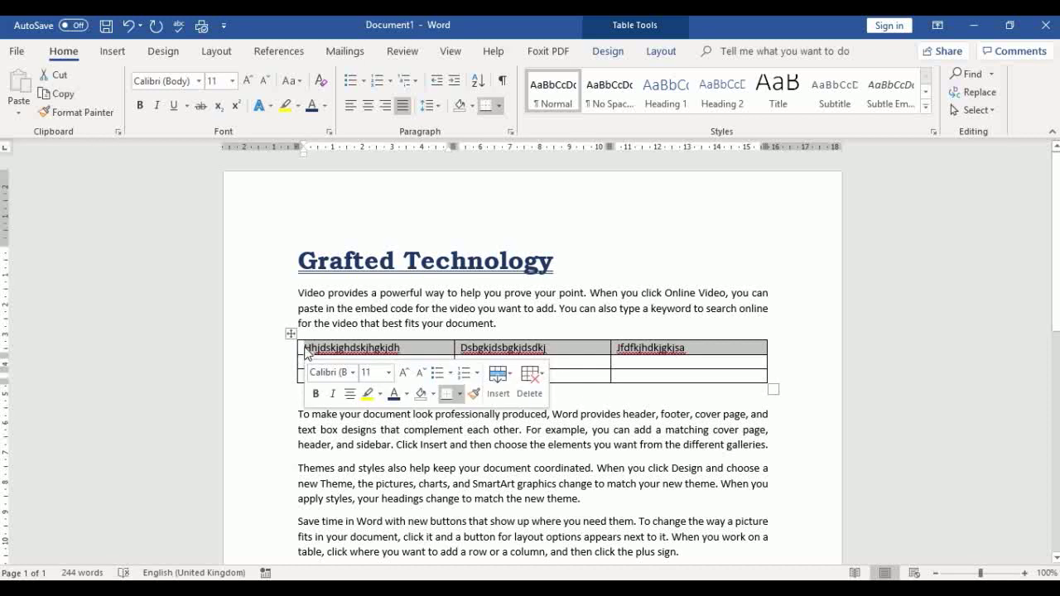
click(368, 105)
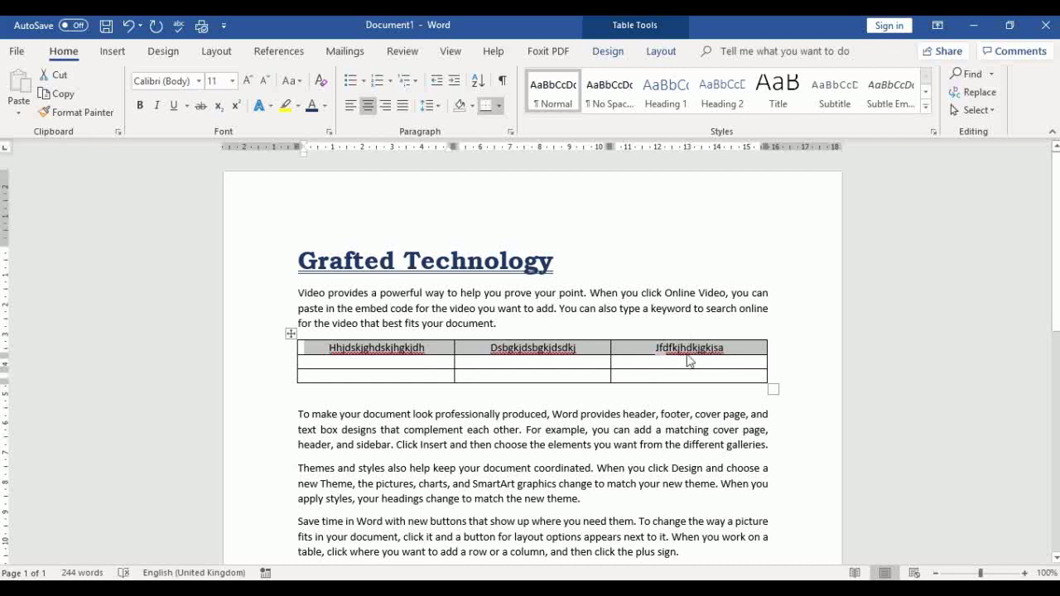
click(677, 364)
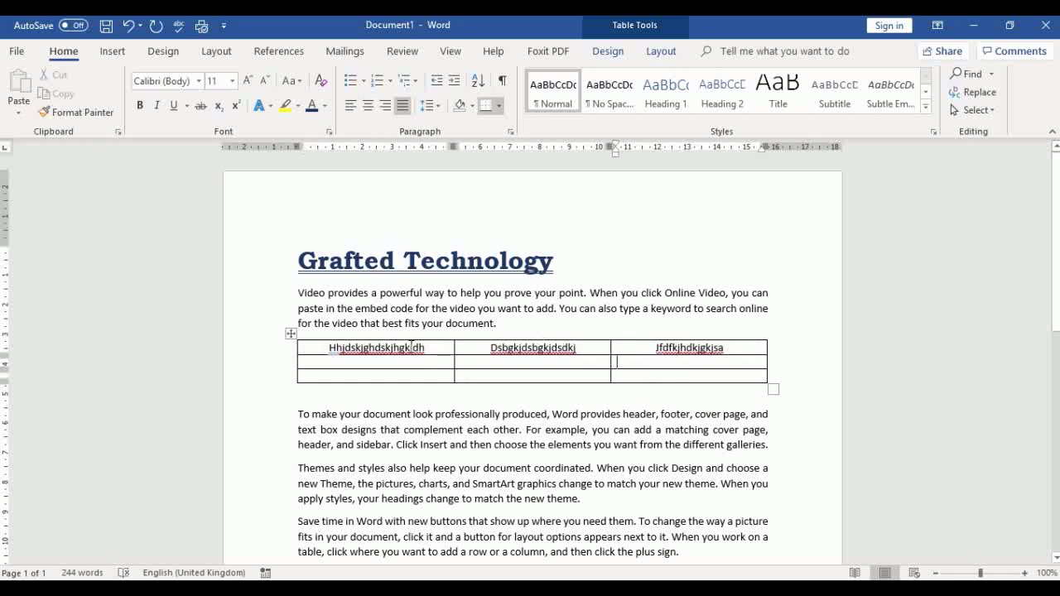
Shade the three cells of the table's first row with a dark grey theme color.
click(328, 348)
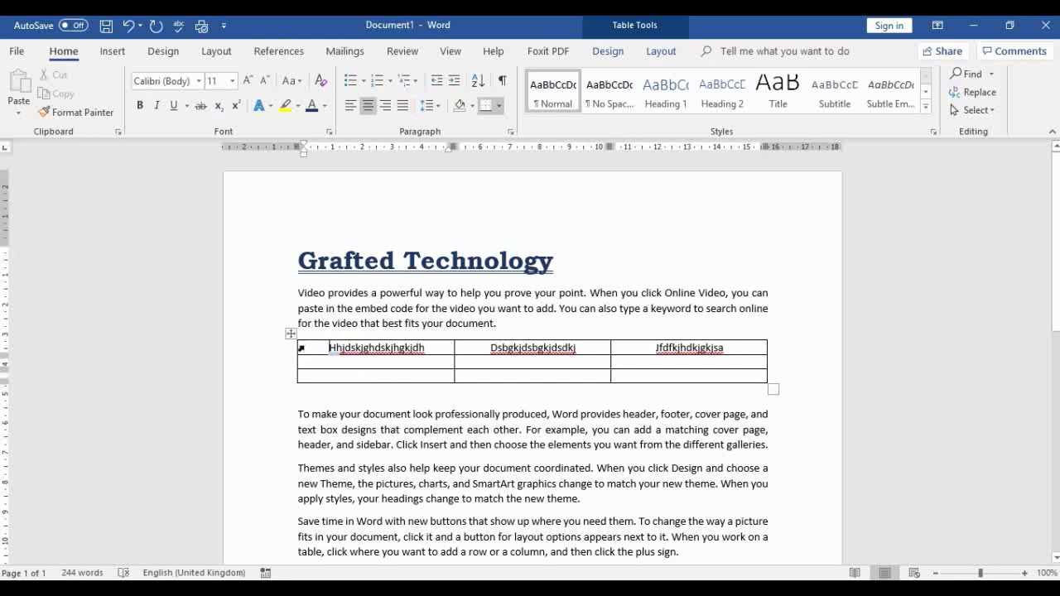
drag(329, 348, 669, 340)
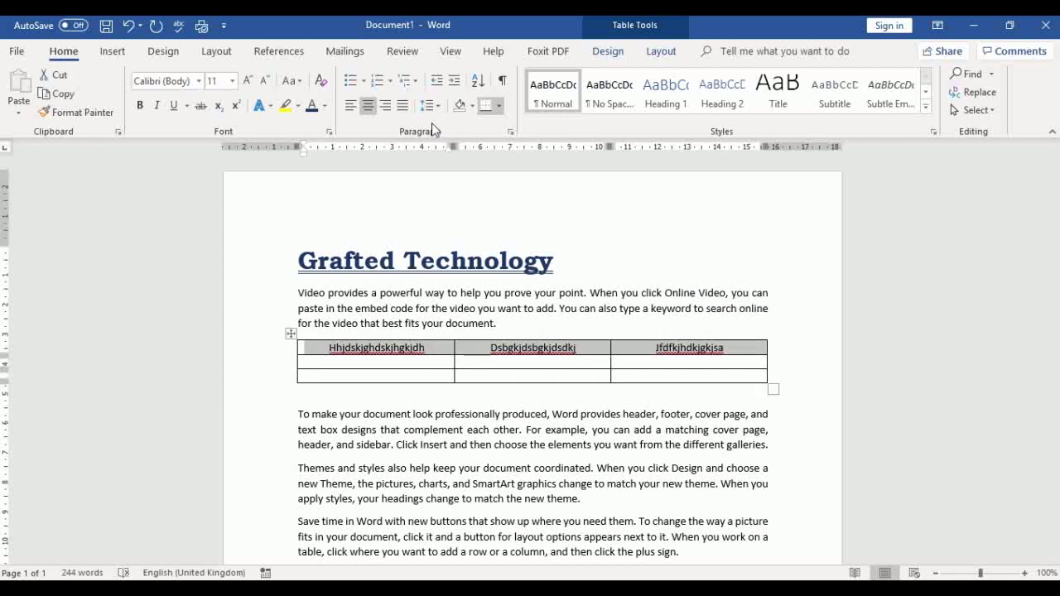
click(473, 106)
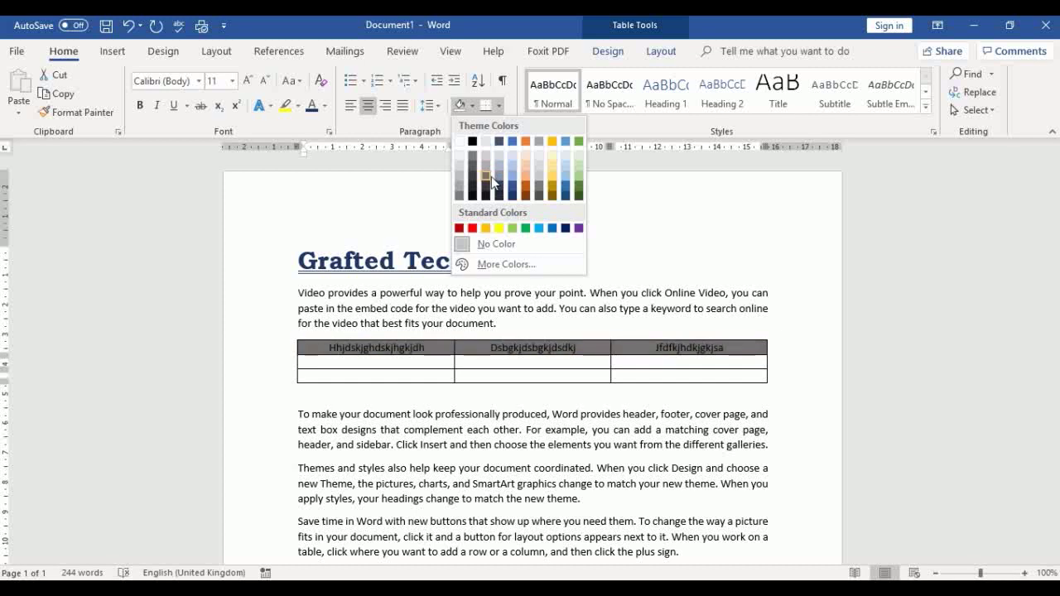
click(486, 181)
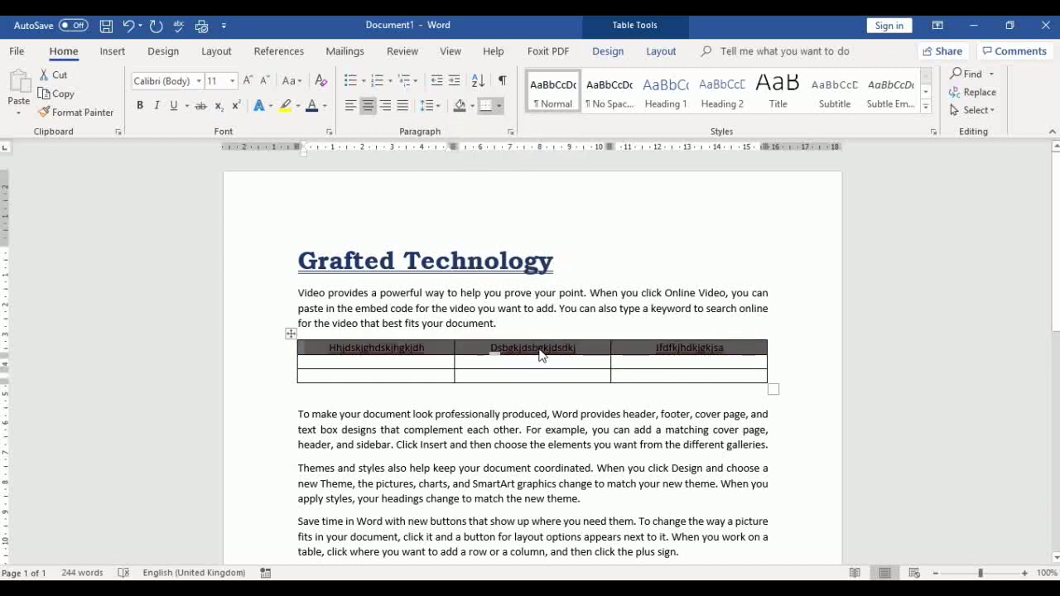
Set the table's first-row text to size 16 and make it bold and italic.
click(233, 83)
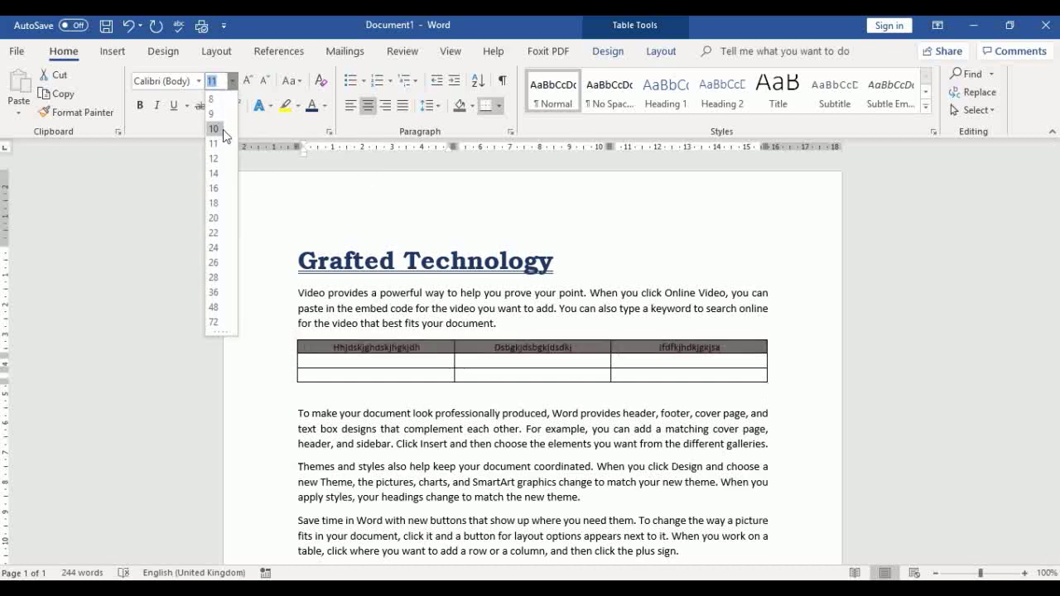
click(215, 188)
click(140, 106)
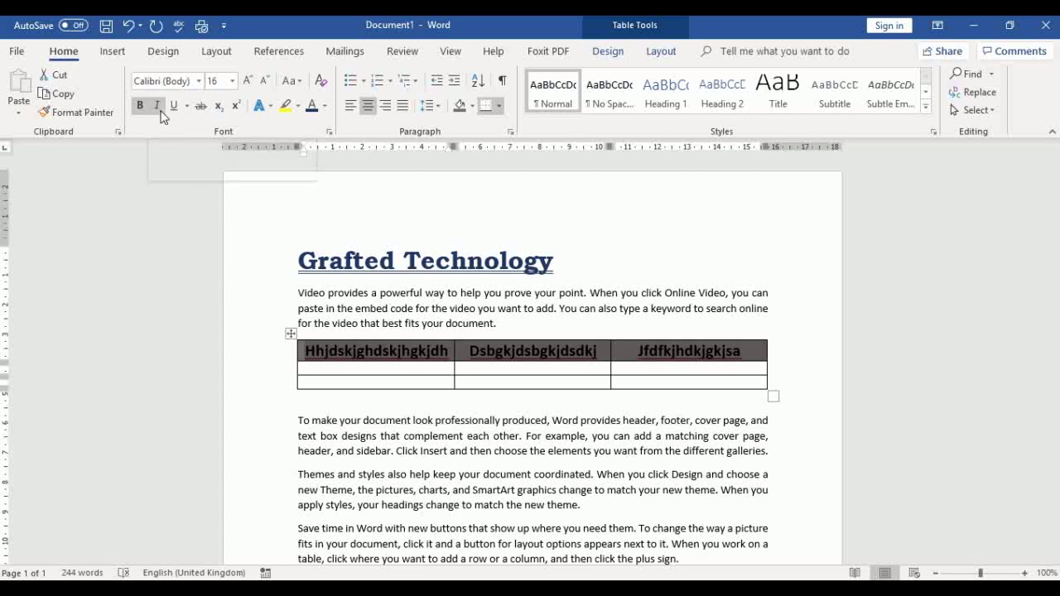
click(160, 114)
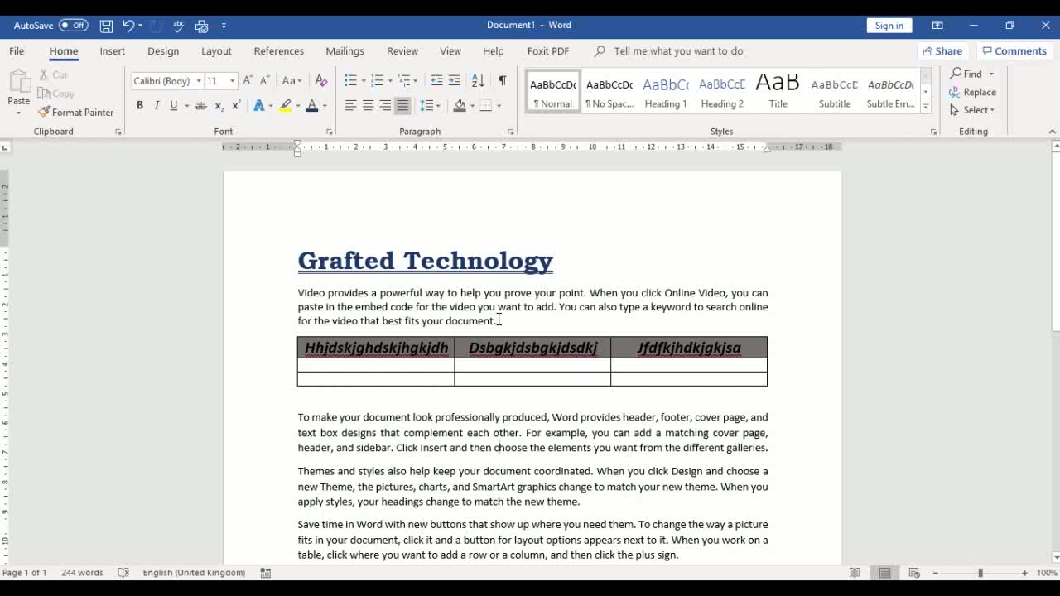
Set the line spacing of the first paragraph, starting with "Video provides", to 1.5 and clear the selection.
drag(498, 320, 304, 296)
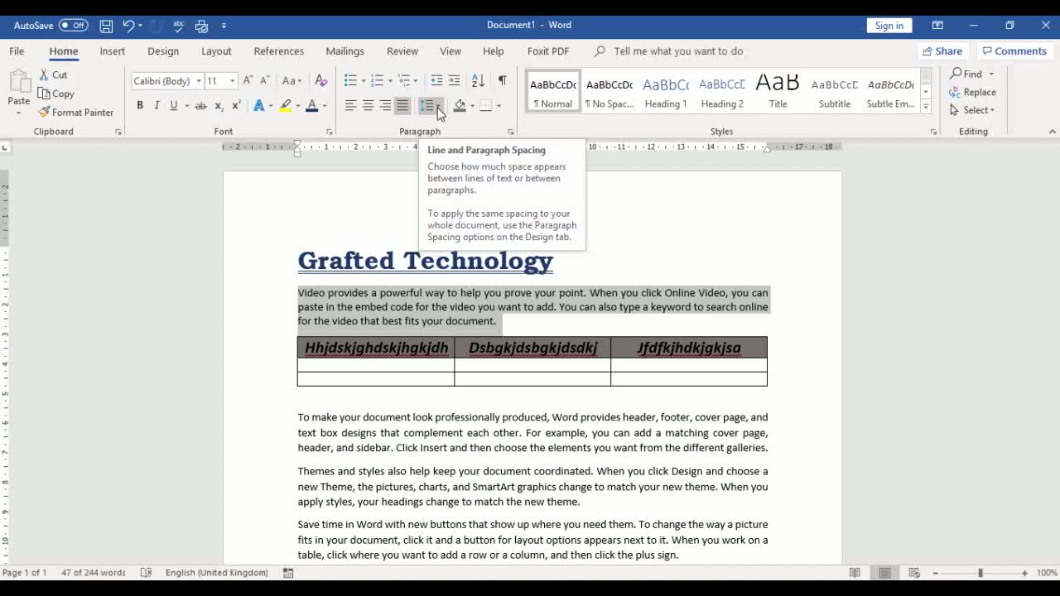
click(439, 108)
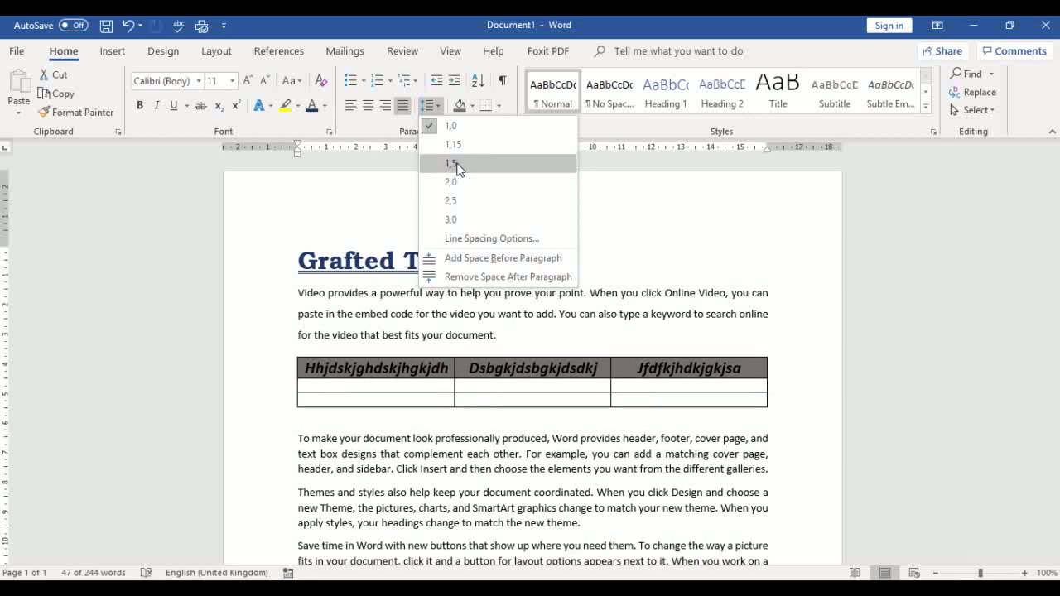
click(457, 164)
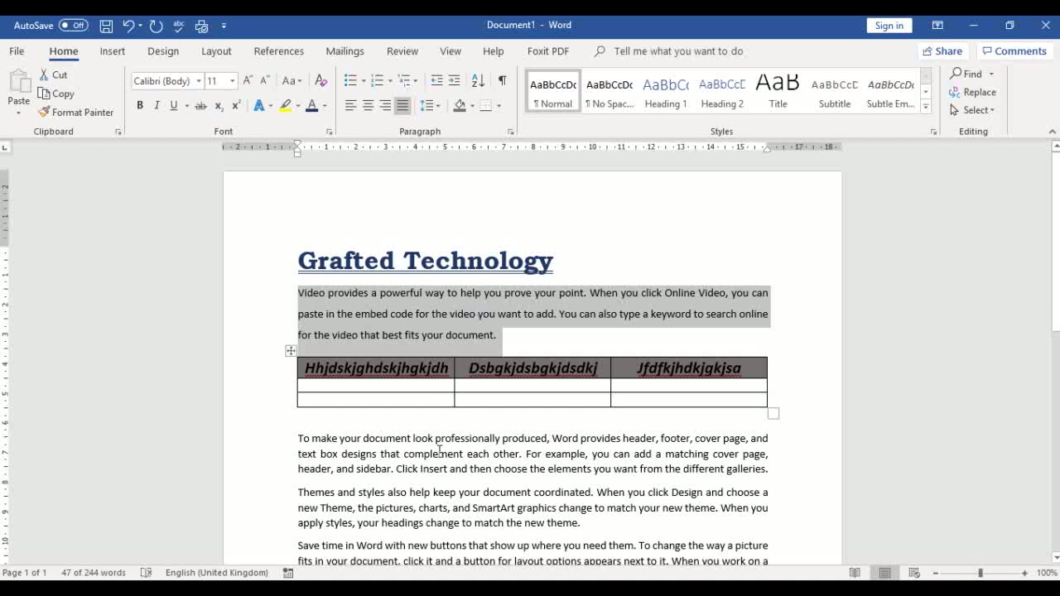
click(439, 454)
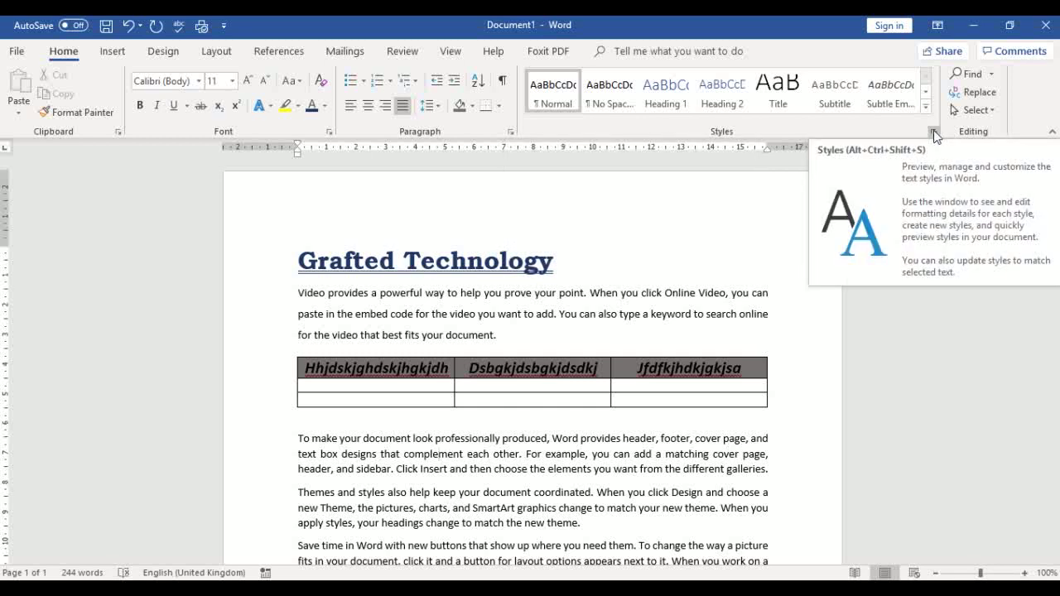
Review the detailed paragraph indent and spacing settings without changing them, and look at the page layout commands.
click(511, 134)
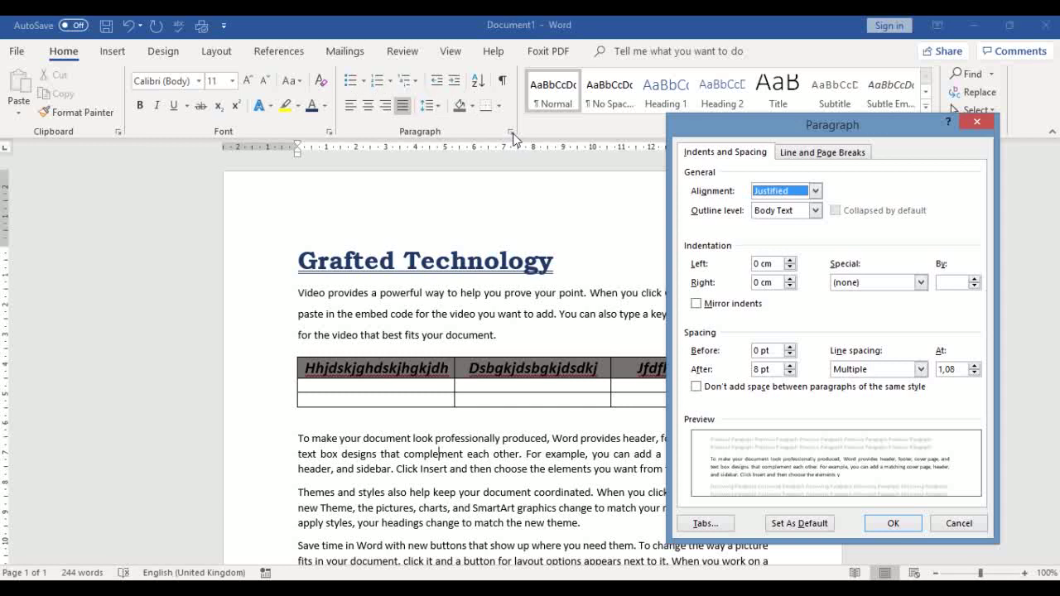
click(955, 525)
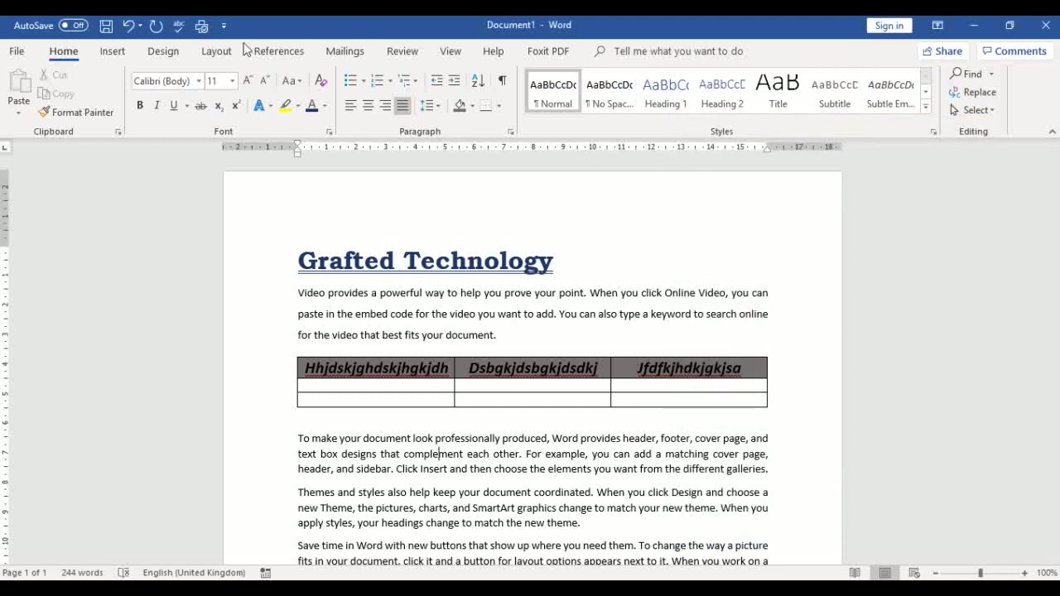
click(217, 54)
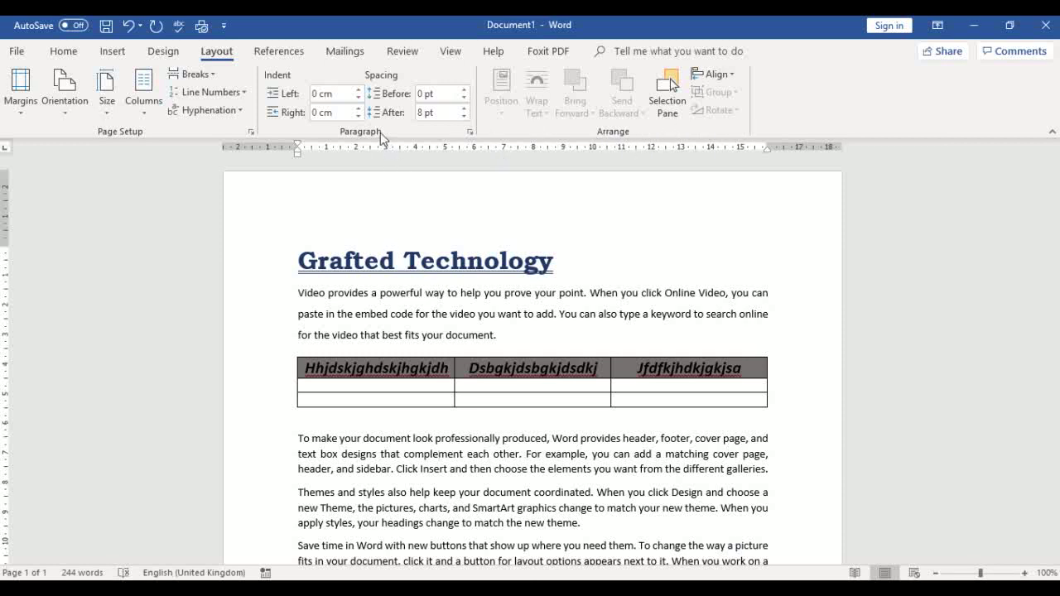
Bring up the commands for inserting objects and add two empty lines after the paragraph starting with "Themes and styles".
click(115, 52)
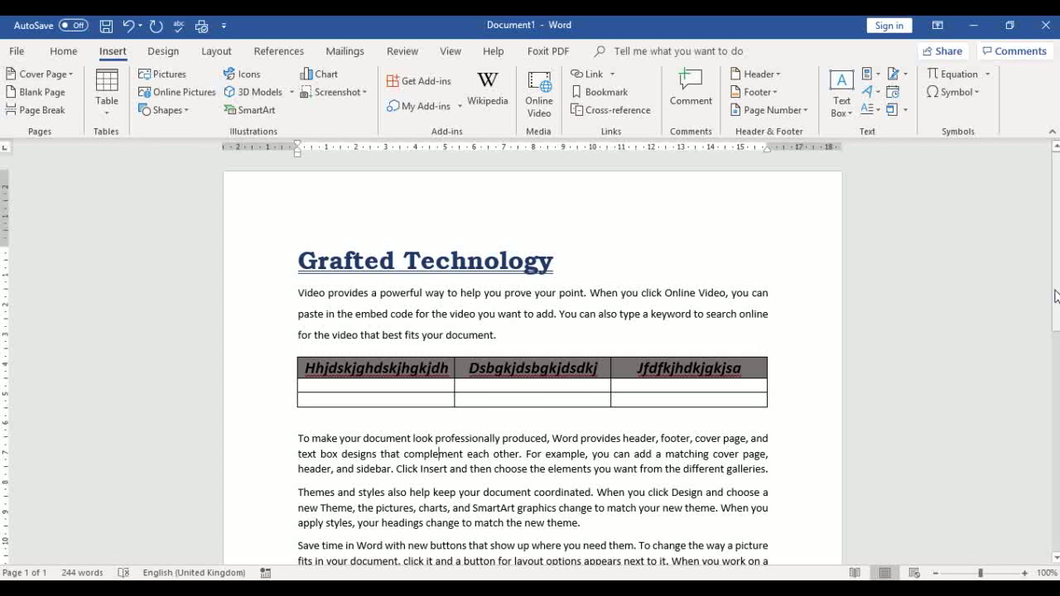
scroll(1056, 302, down, 3)
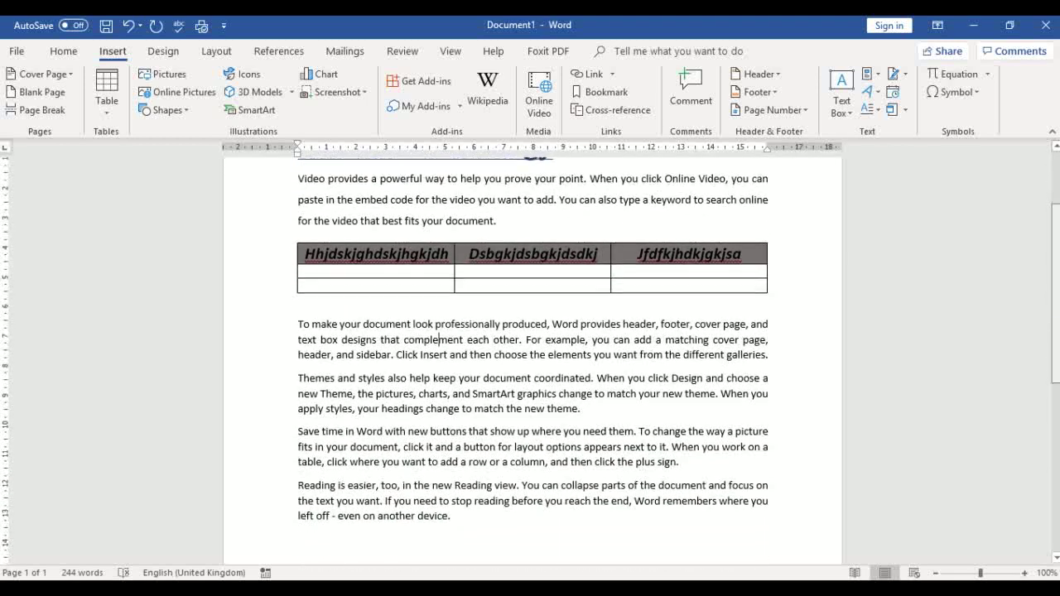
scroll(1057, 349, down, 1)
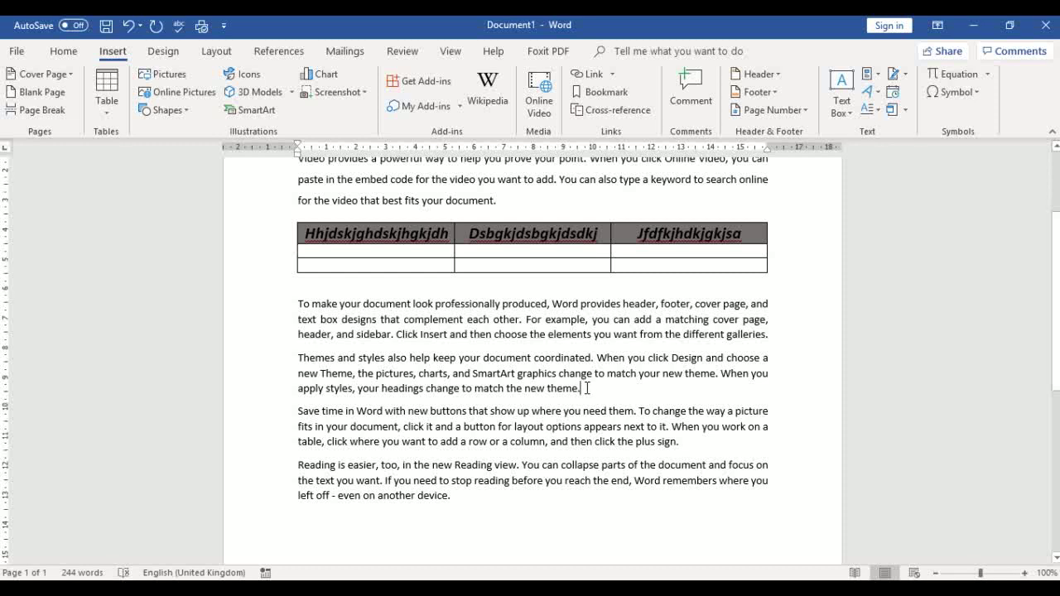
key(Return)
key(Return)
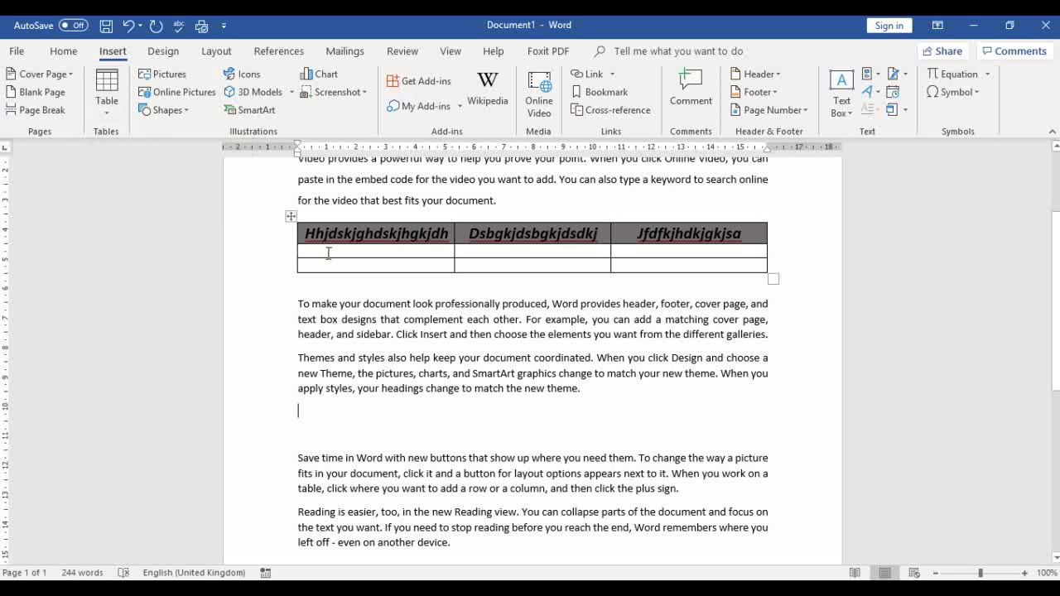
Insert the picture THUMBNAIL-1 from the Pictures folder on the empty line below the "Themes and styles" paragraph, and deselect it.
click(184, 114)
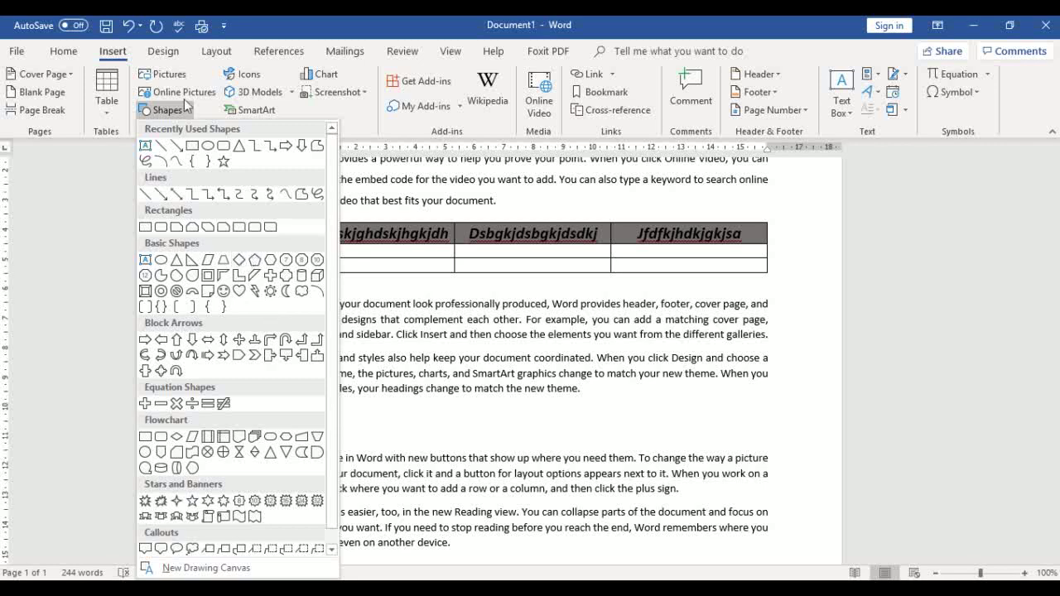
click(451, 232)
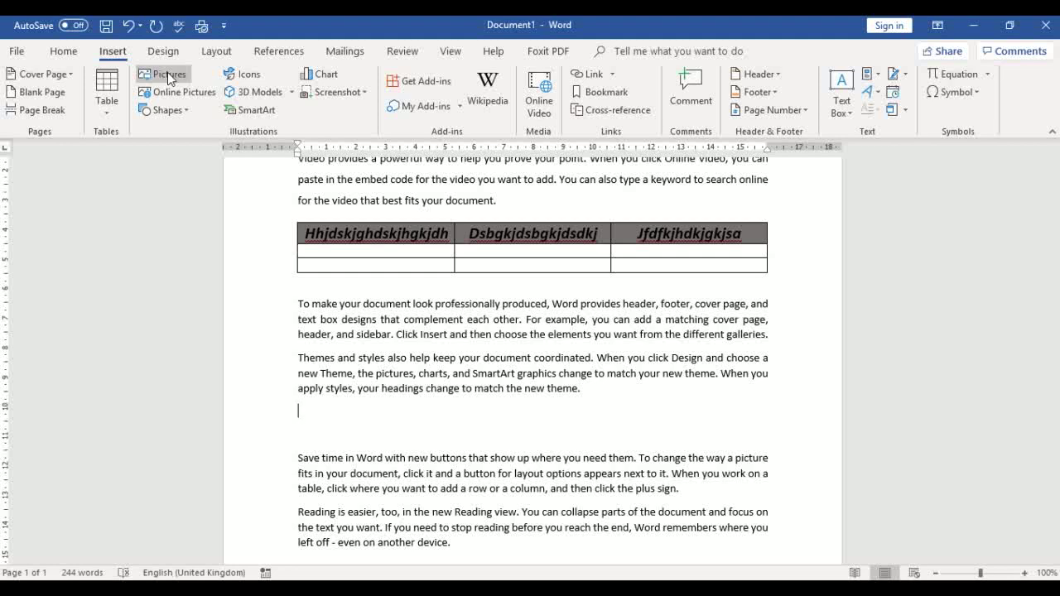
click(168, 73)
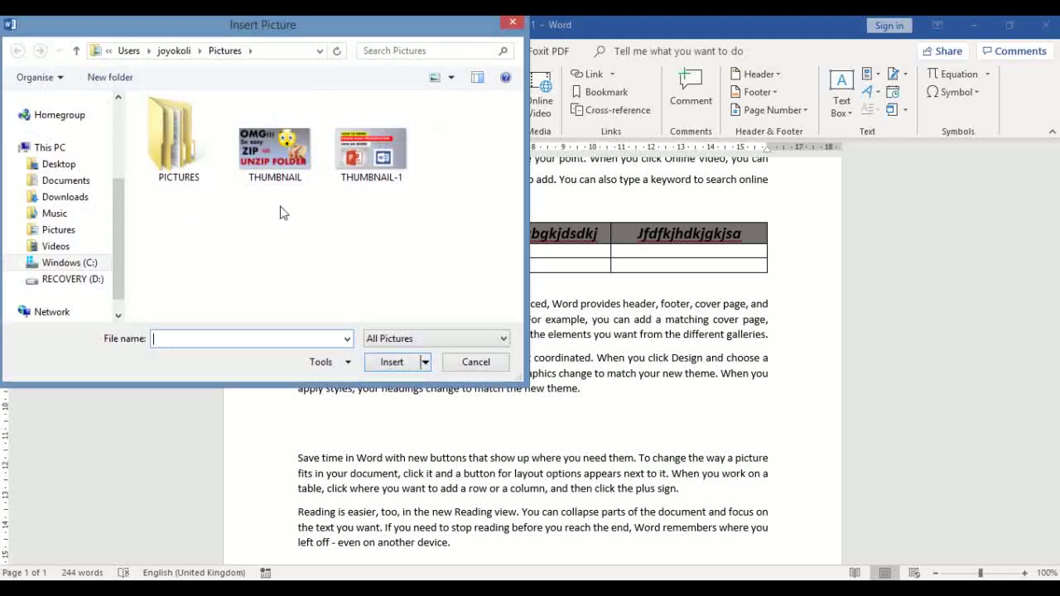
click(370, 161)
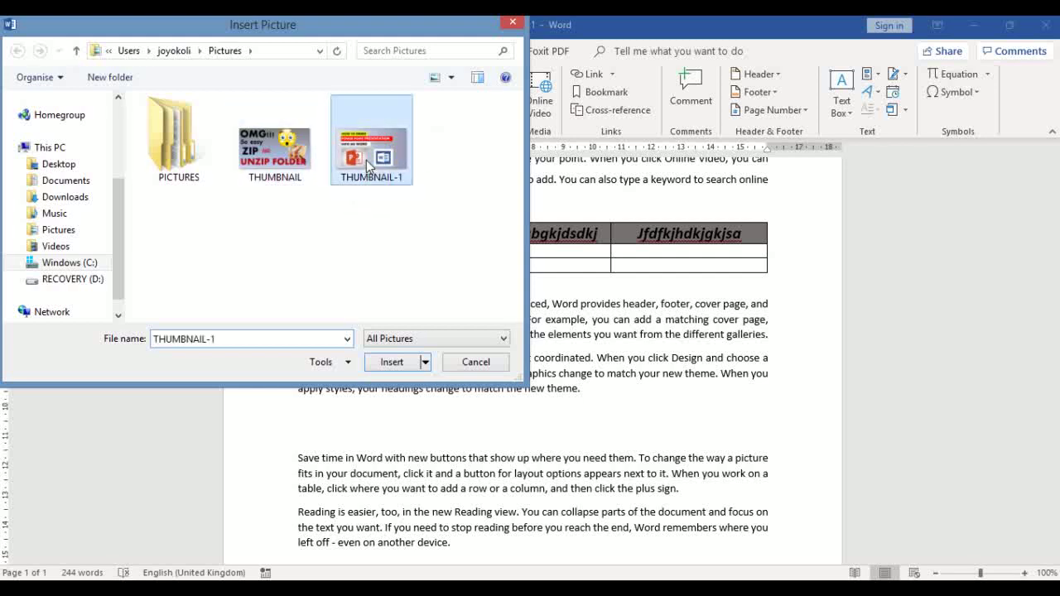
click(392, 363)
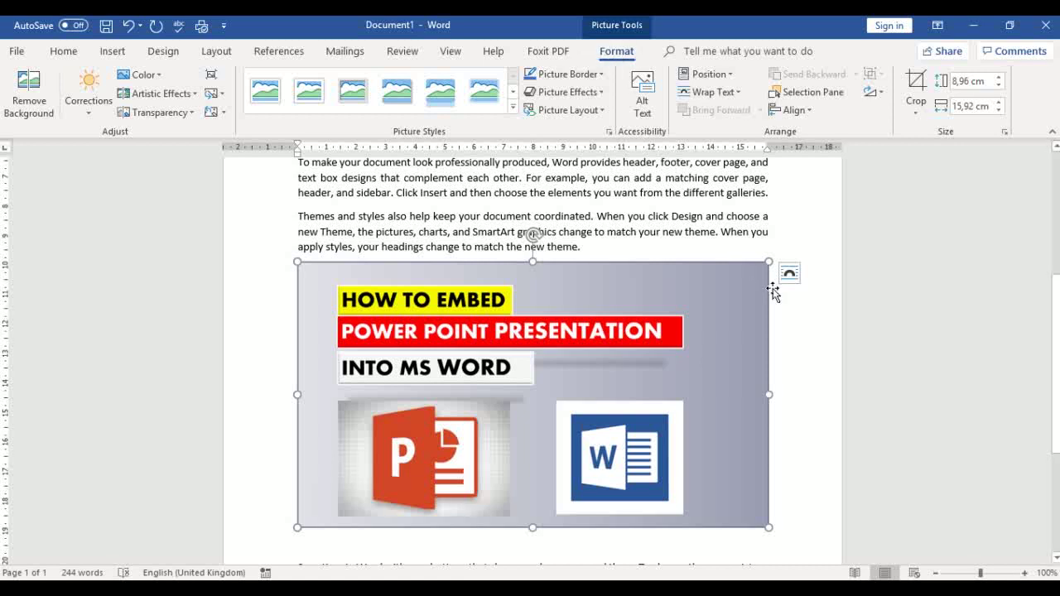
click(821, 328)
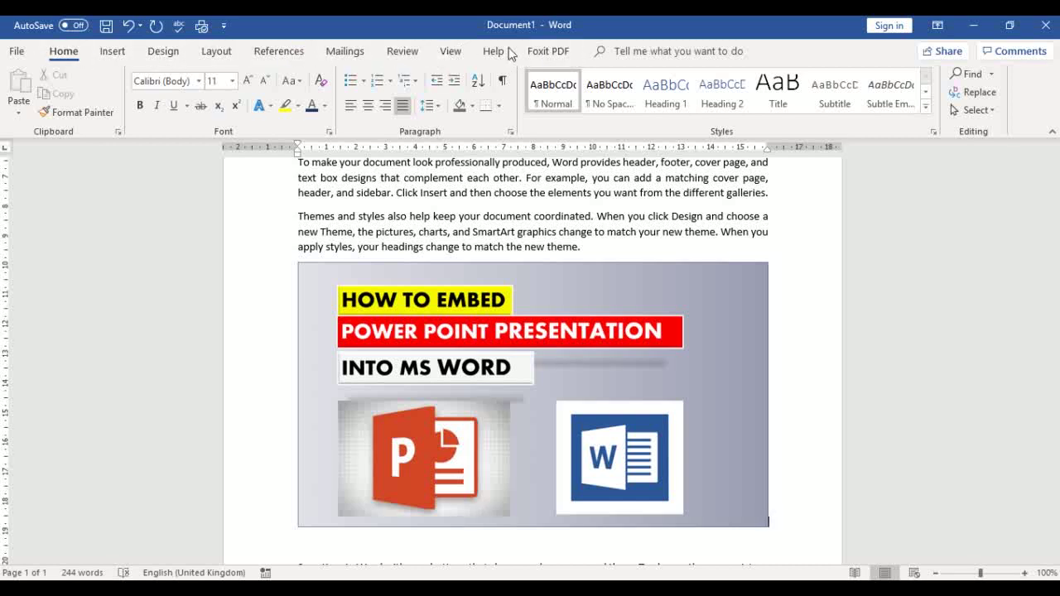
Apply the tilted picture style with rounded bevelled corners and a shadow to the inserted picture.
double_click(559, 335)
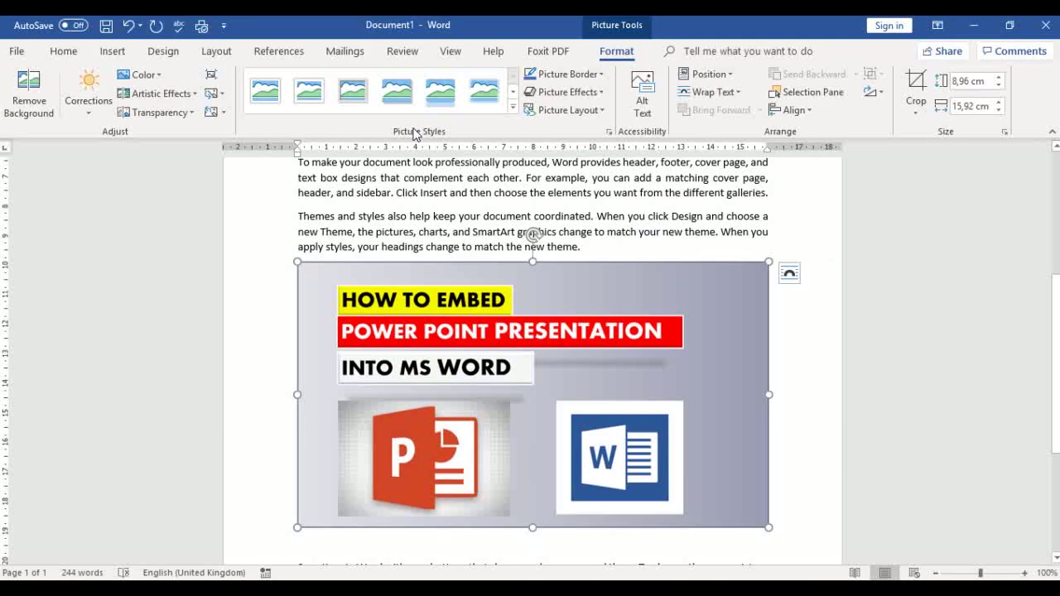
key(ctrl)
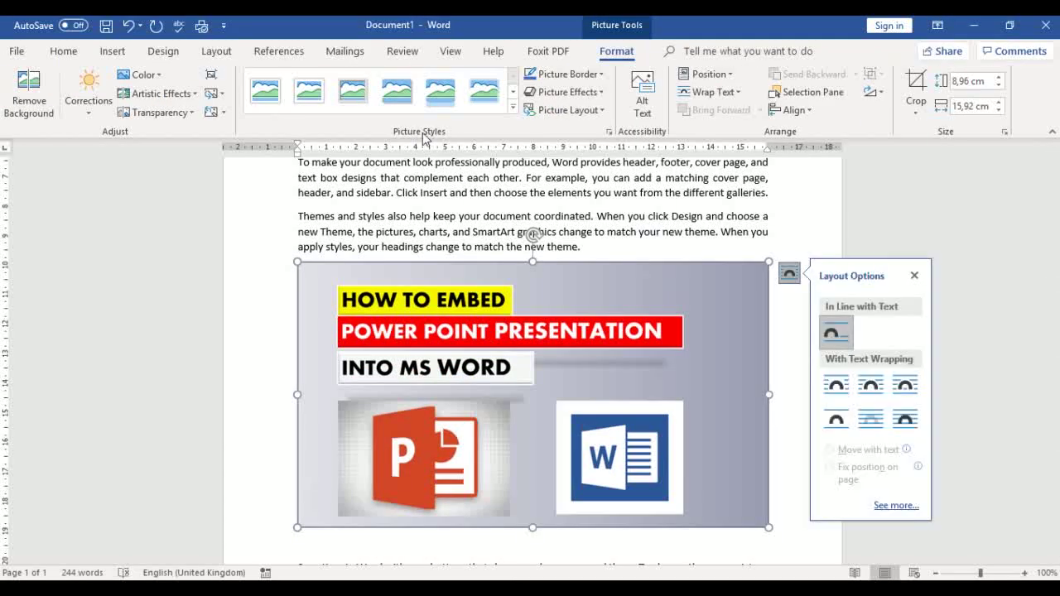
click(514, 110)
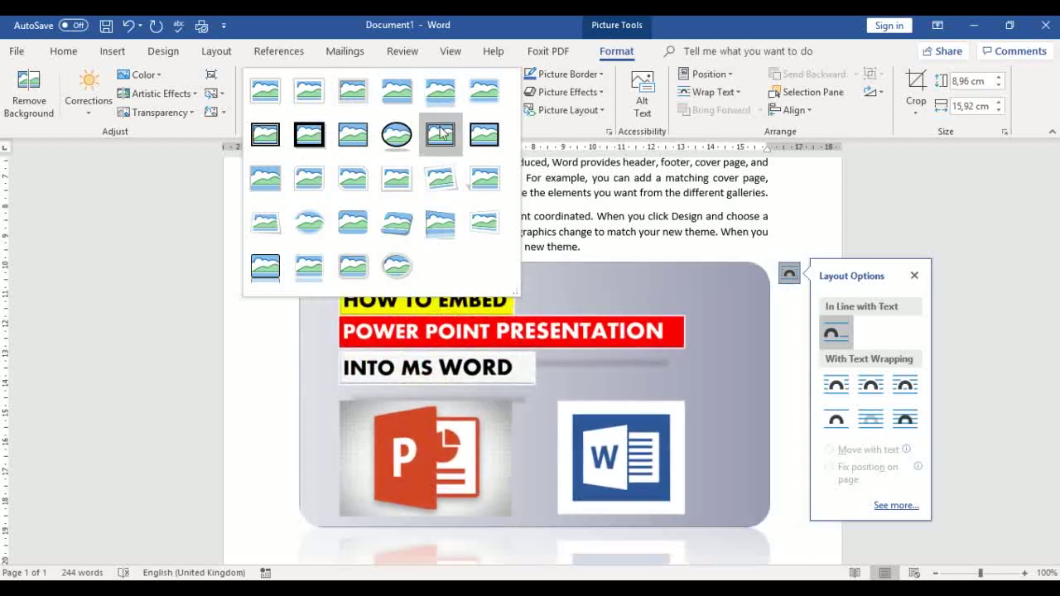
click(394, 226)
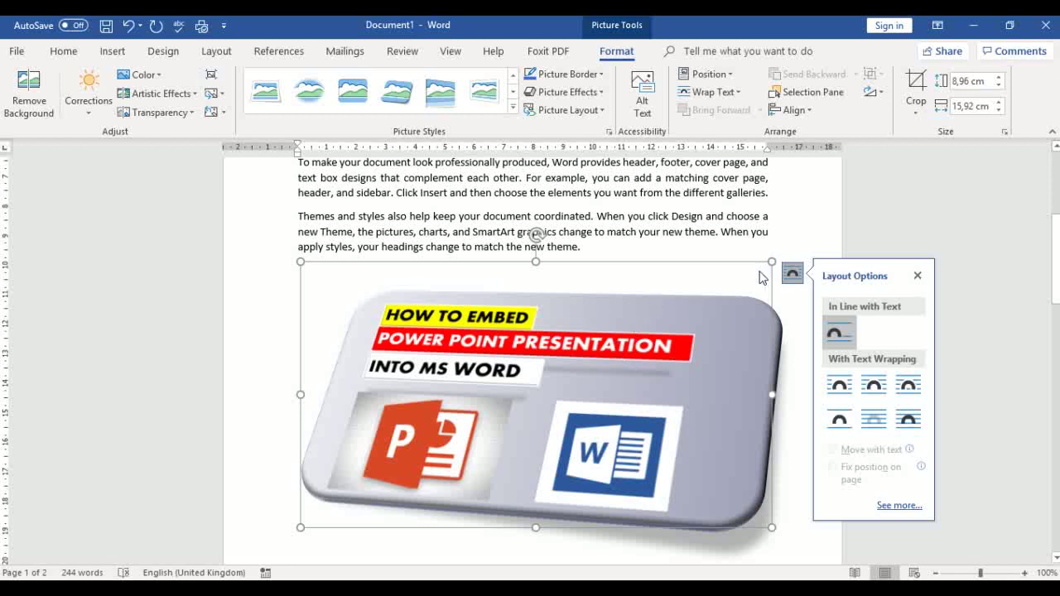
Shrink the picture proportionally to about 7.4 by 13.15 cm, and set its exact height to 5 cm.
drag(772, 262, 671, 306)
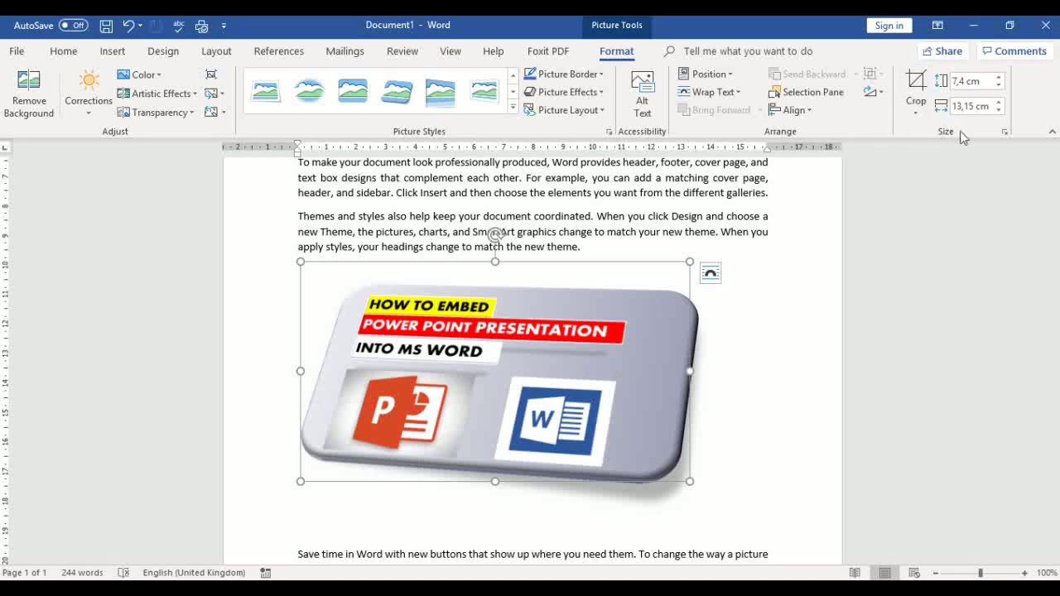
click(968, 83)
click(968, 83)
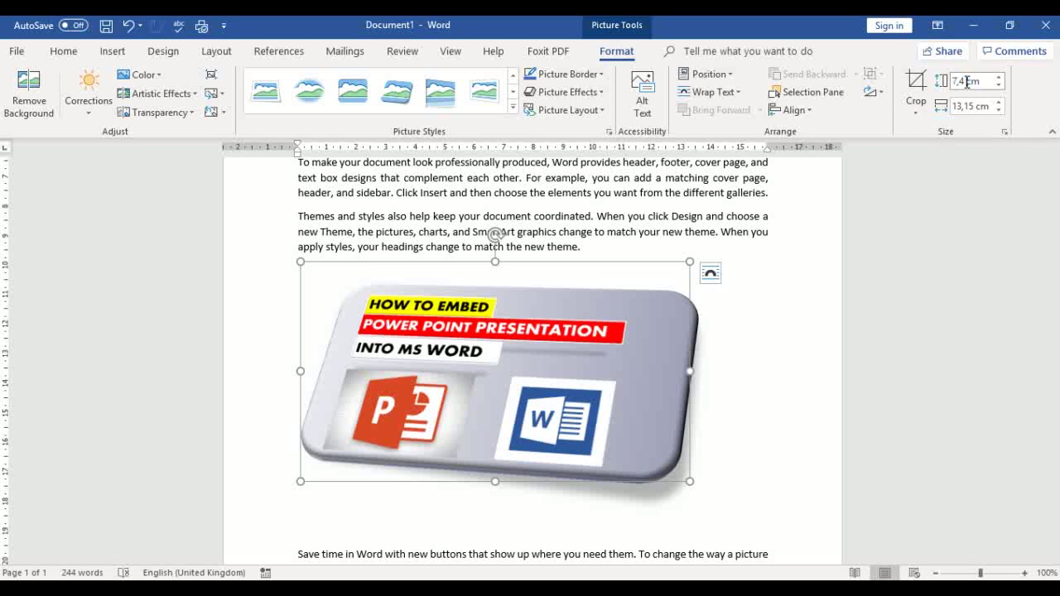
key(BackSpace)
key(BackSpace)
key(BackSpace)
key(BackSpace)
text(5)
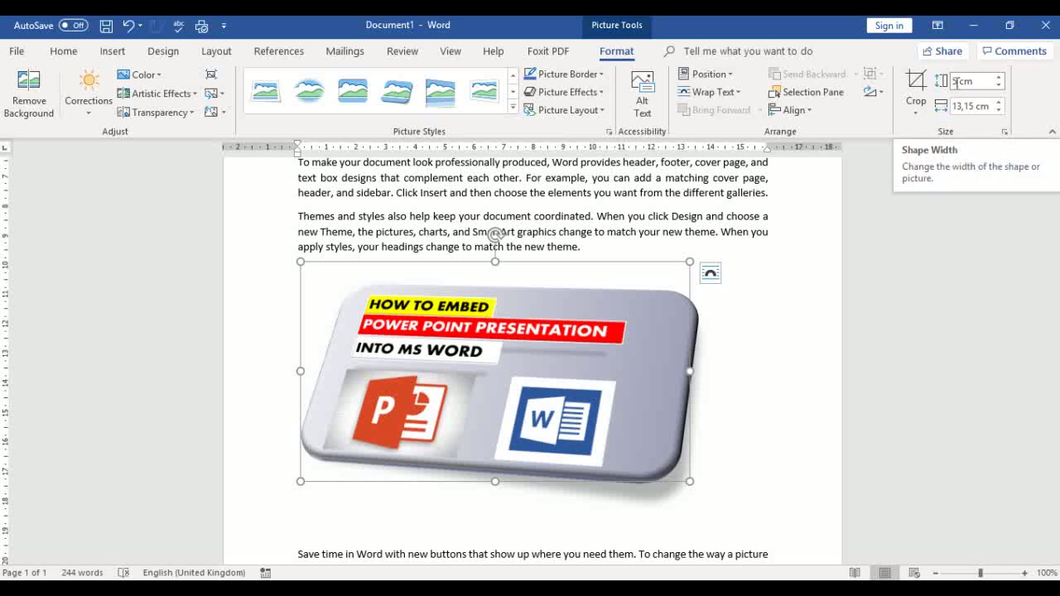
text(5)
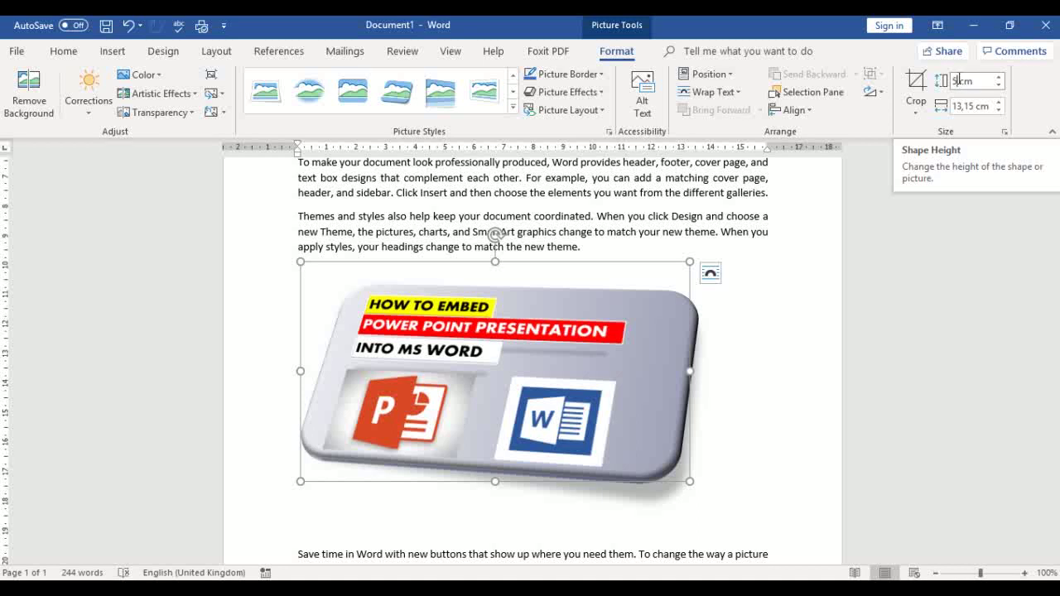
key(Return)
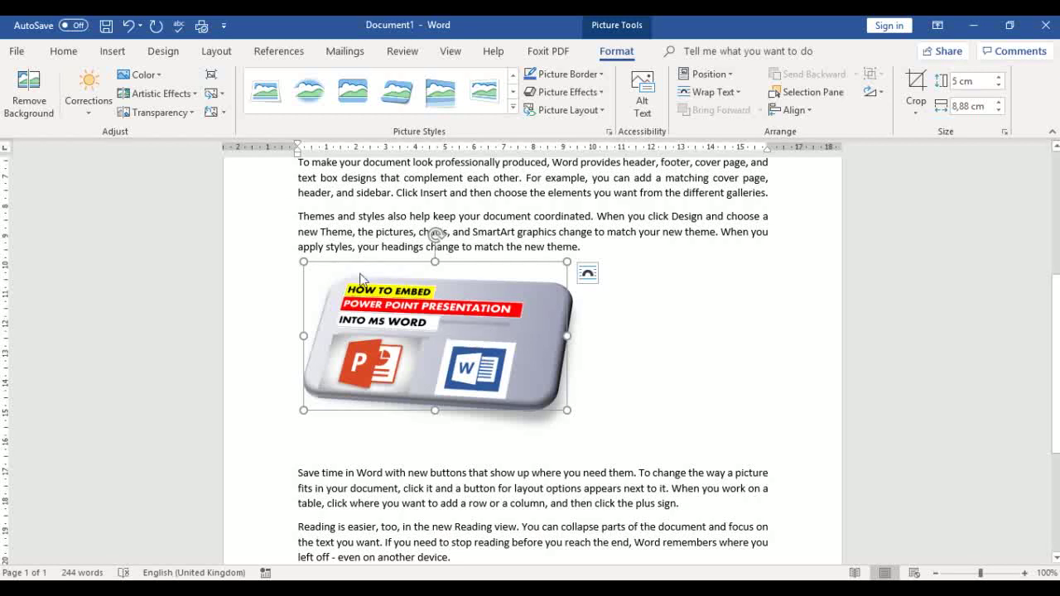
Scale the picture down freehand to about 4.44 by 7.89 cm and remove the empty line below it.
drag(304, 262, 343, 284)
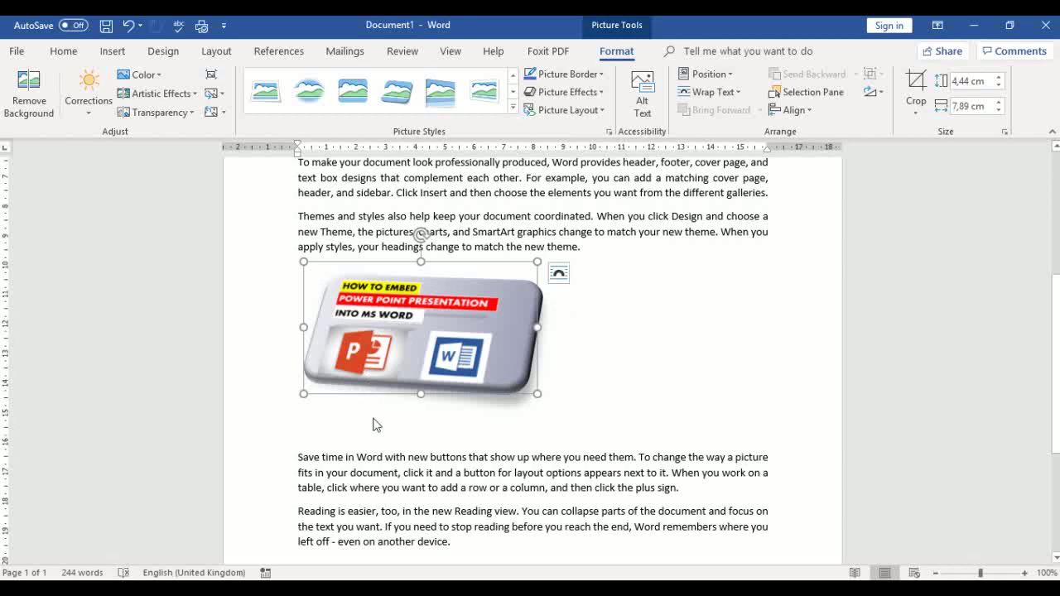
click(338, 434)
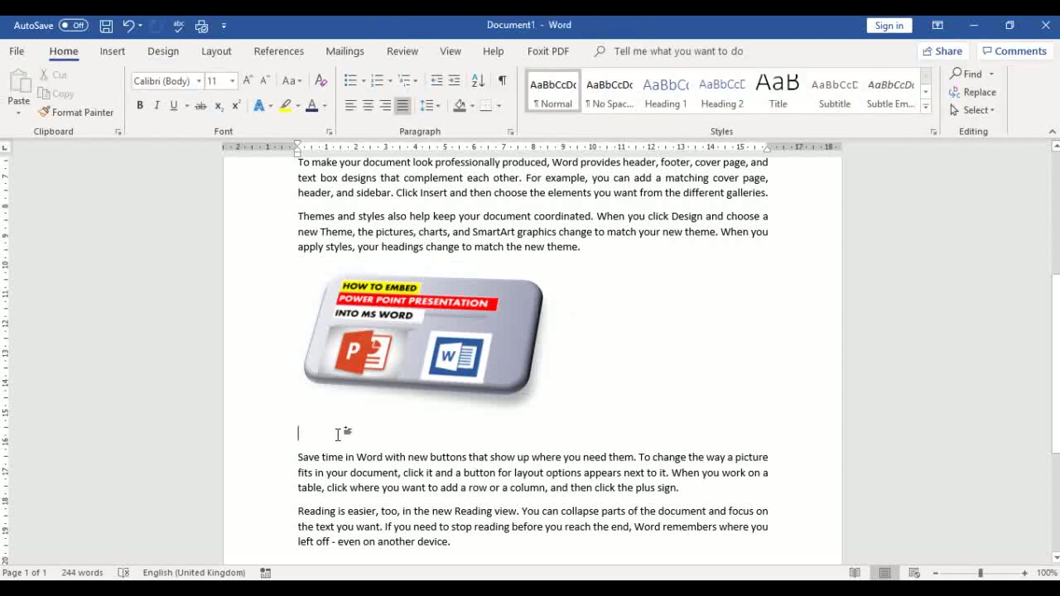
key(Delete)
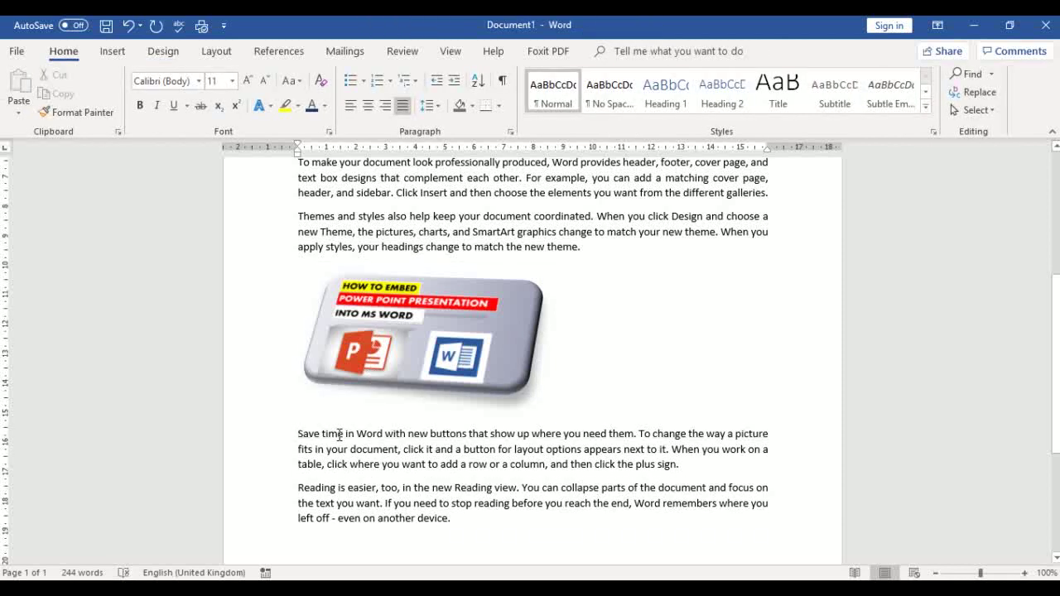
click(452, 306)
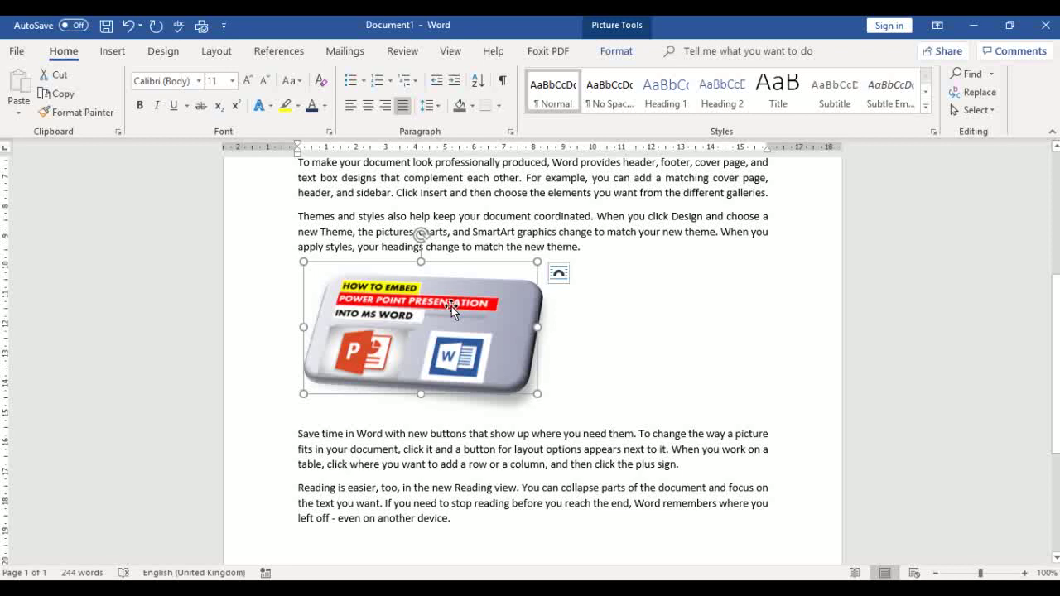
click(630, 365)
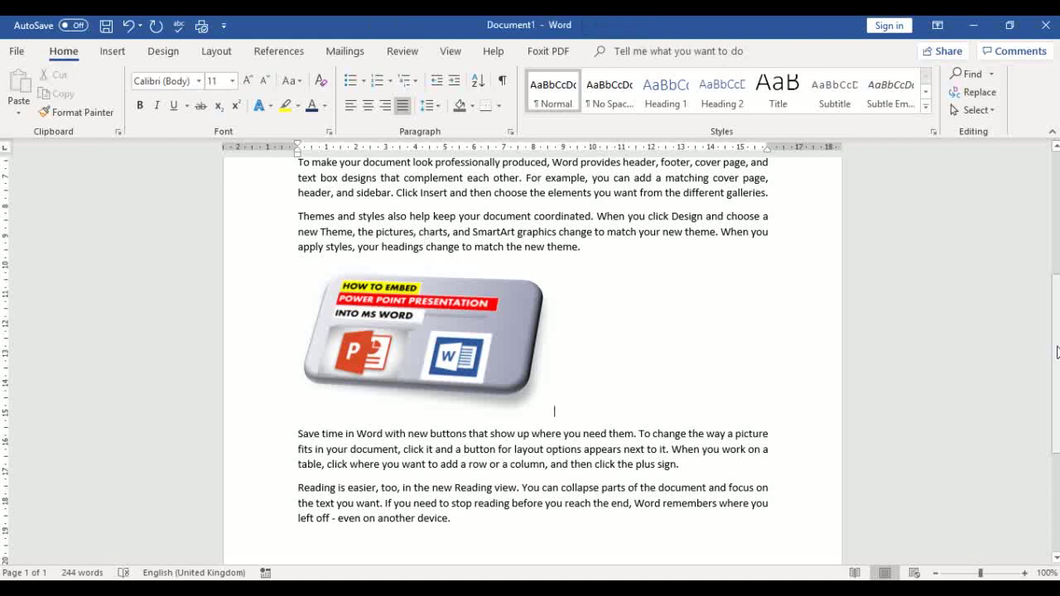
Copy the formatting of the heading "Grafted Technology" onto the word "document" at the end of the first paragraph with Format Painter.
drag(1057, 331, 1057, 182)
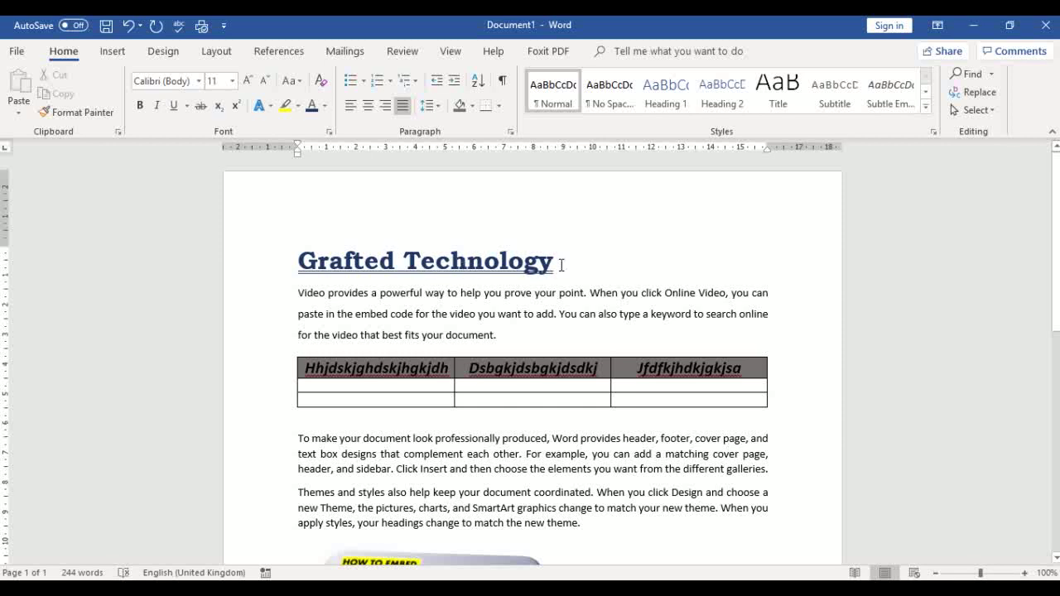
drag(561, 266, 306, 267)
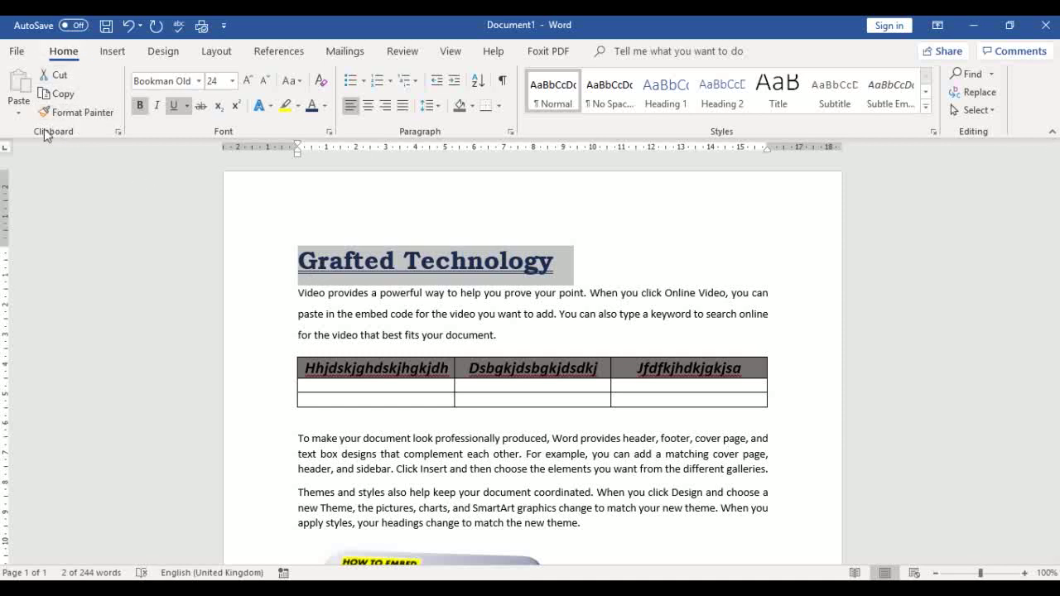
click(91, 117)
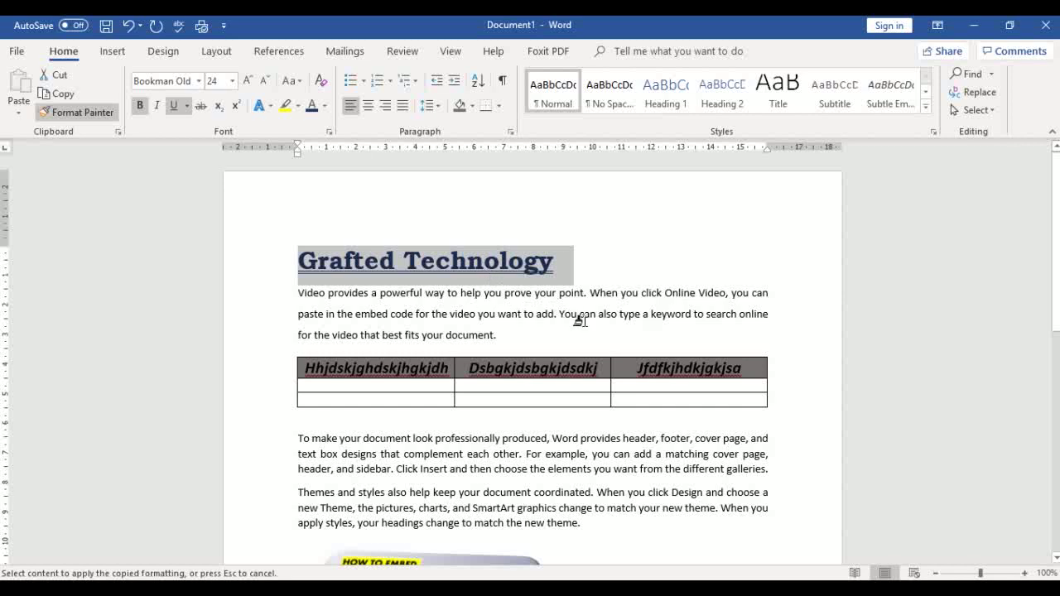
click(468, 334)
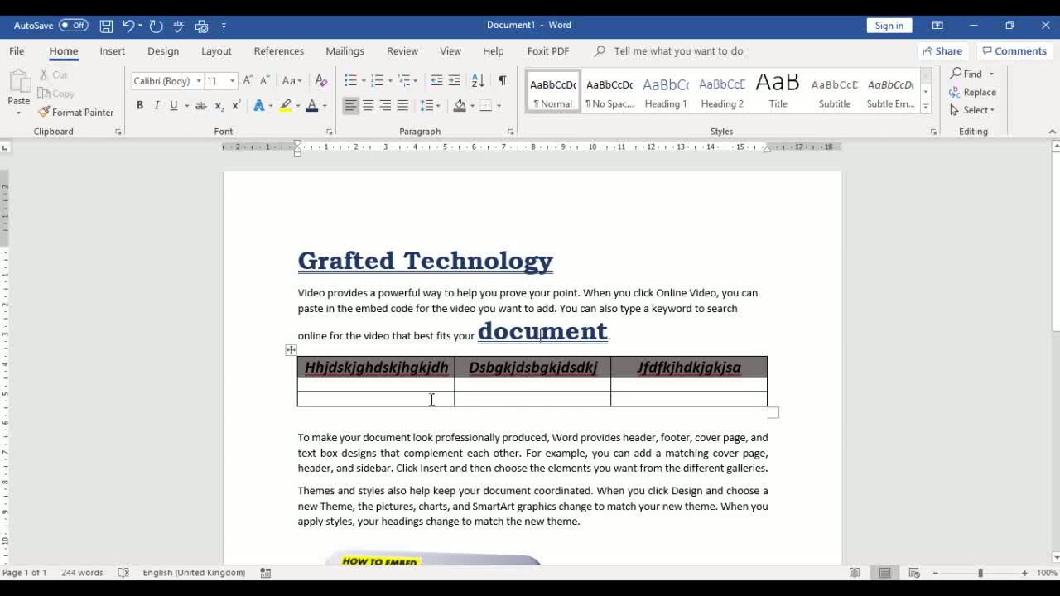
mouse_move(401, 20)
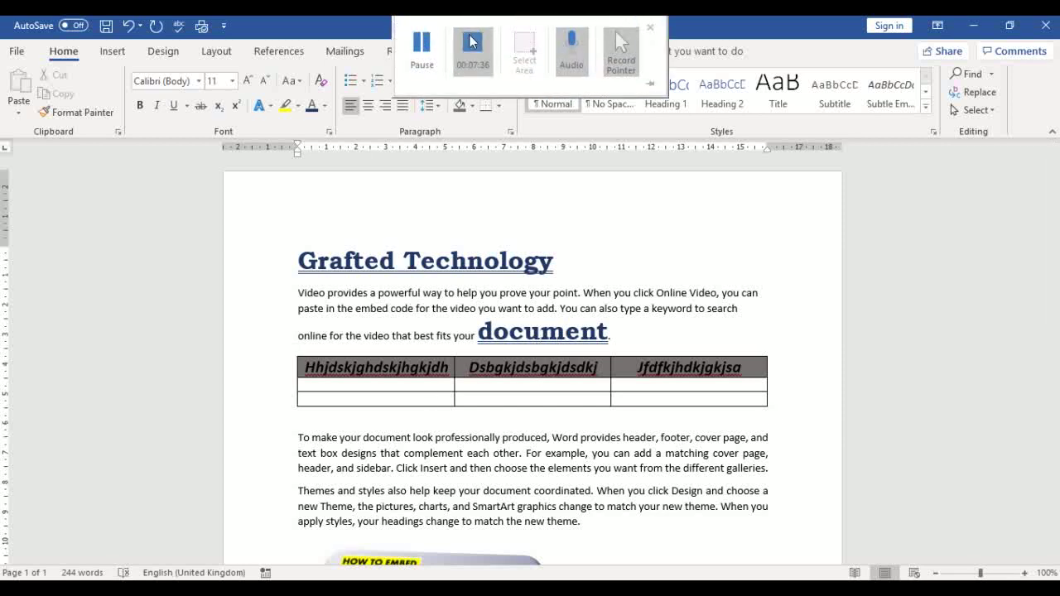
click(471, 41)
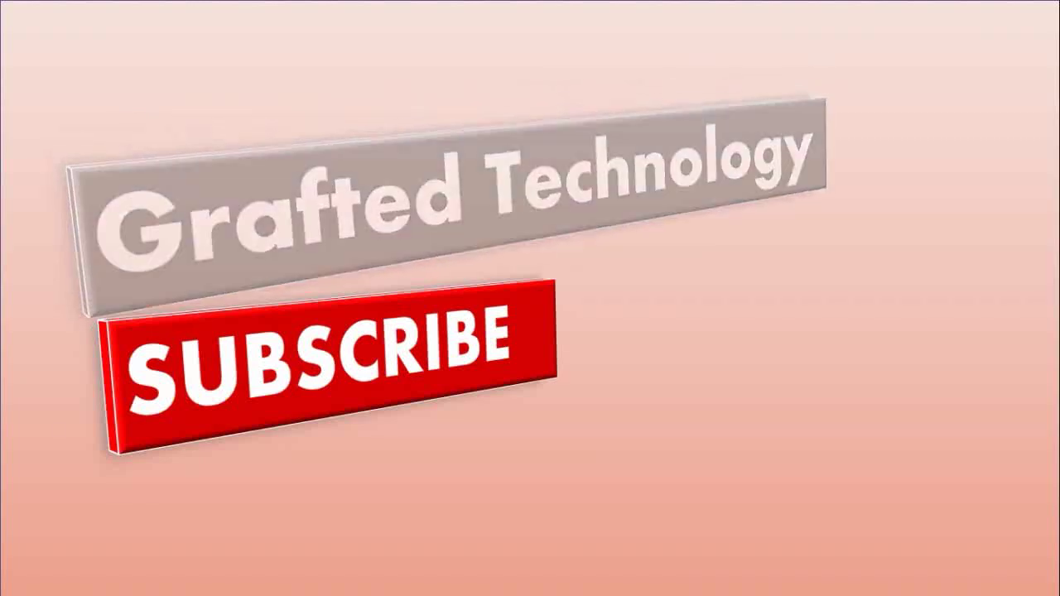